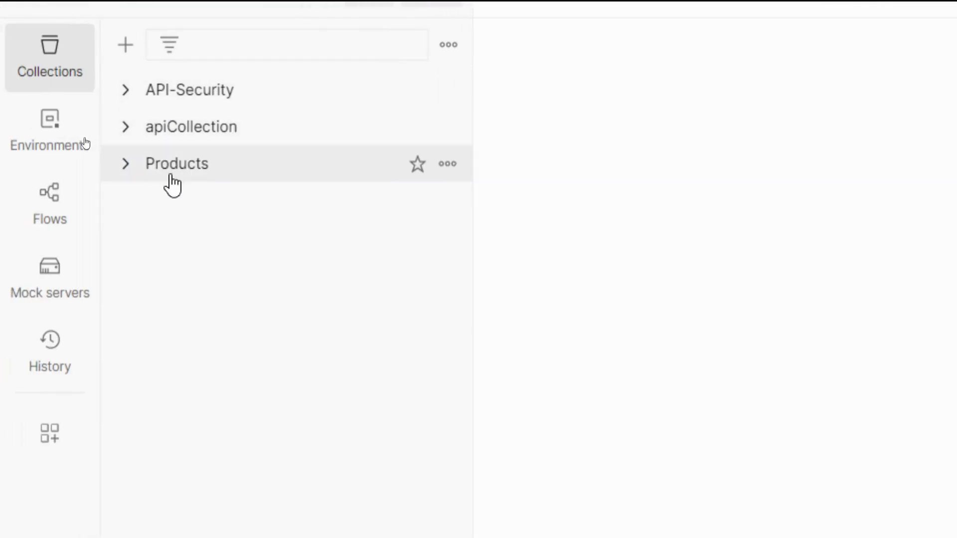
Step: Expand the Products collection to list Create, Get All, Get By Id, Update and Delete Product
left_click(124, 164)
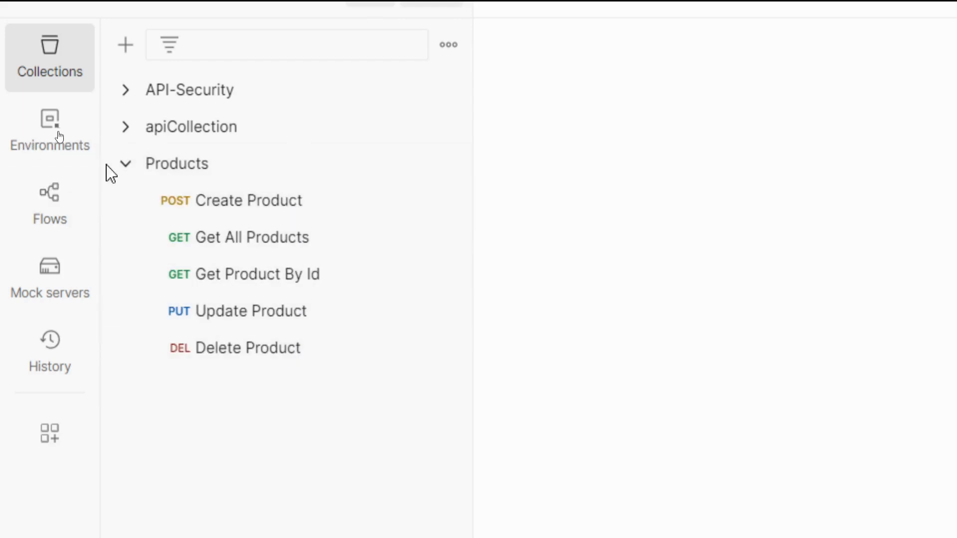
left_click(127, 165)
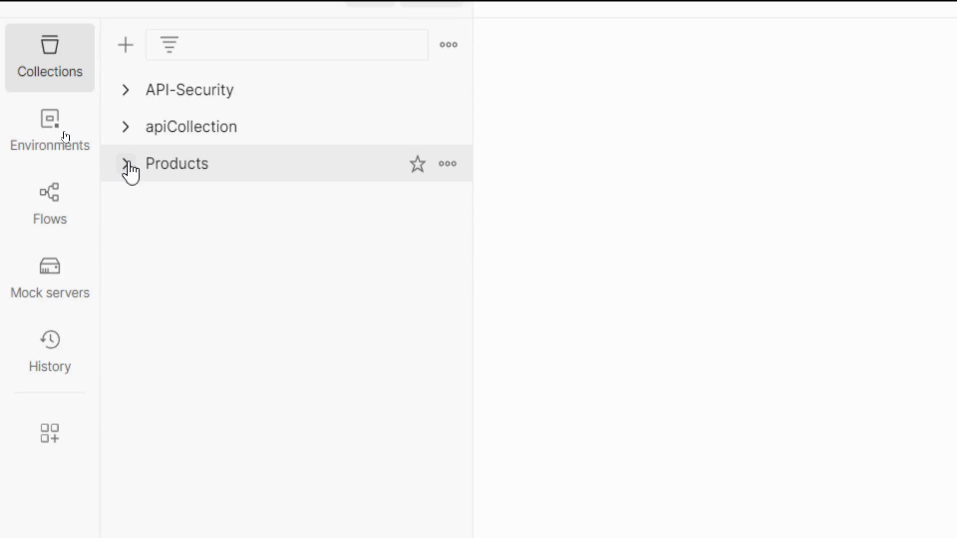
left_click(128, 165)
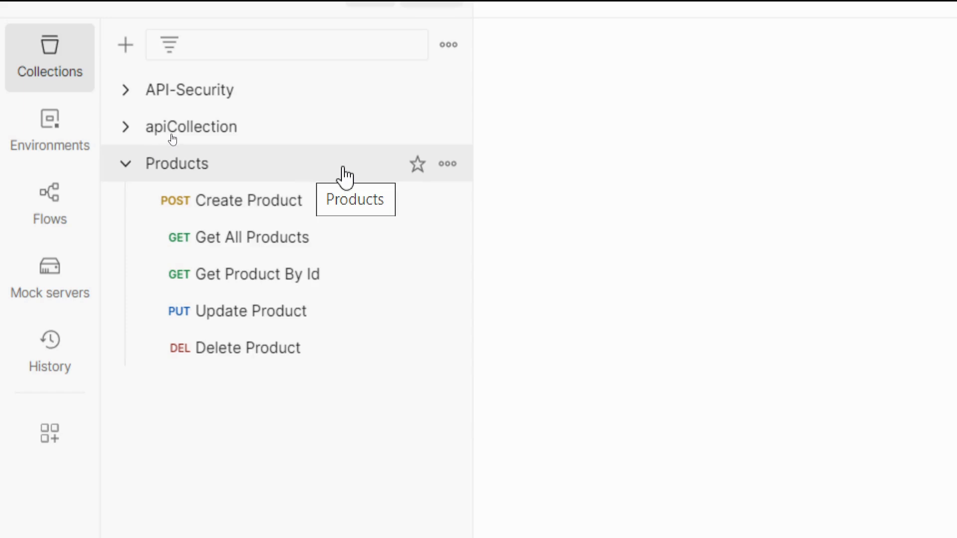
Step: Add a folder named 'Positive Scenarios' to the Products collection
left_click(447, 165)
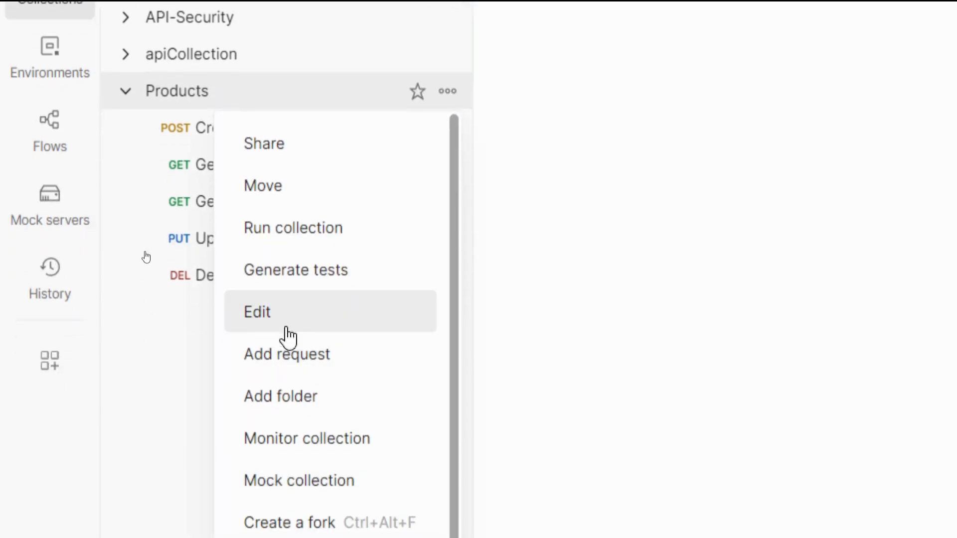
left_click(313, 397)
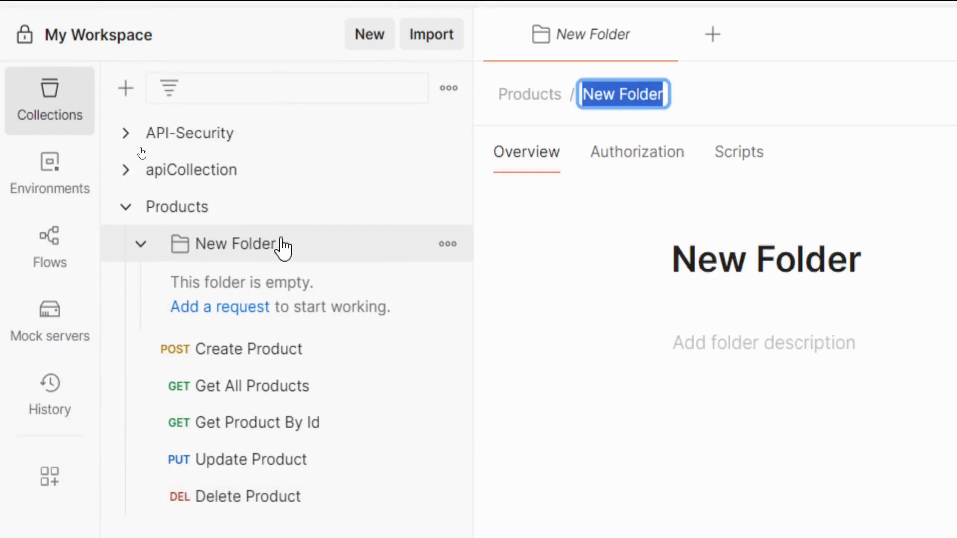
left_click(270, 245)
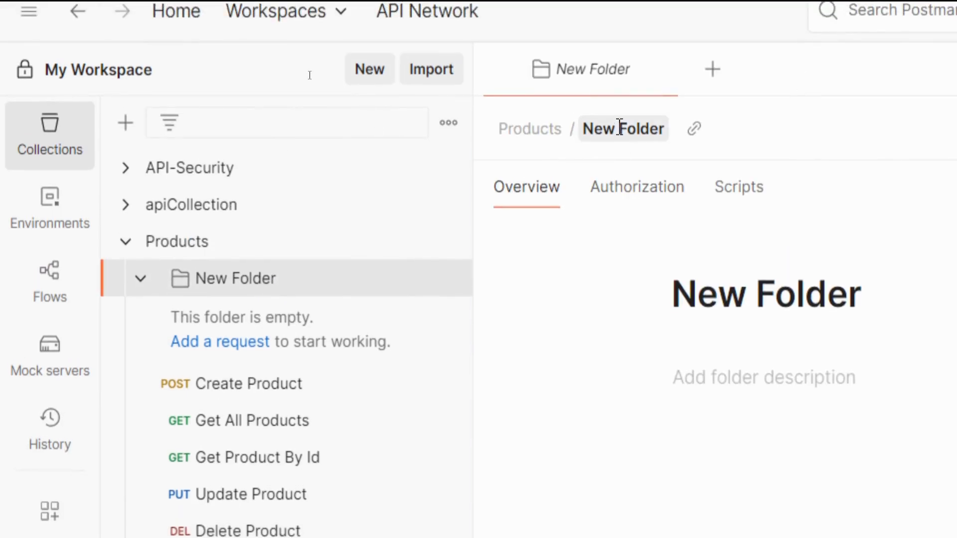
left_click(620, 128)
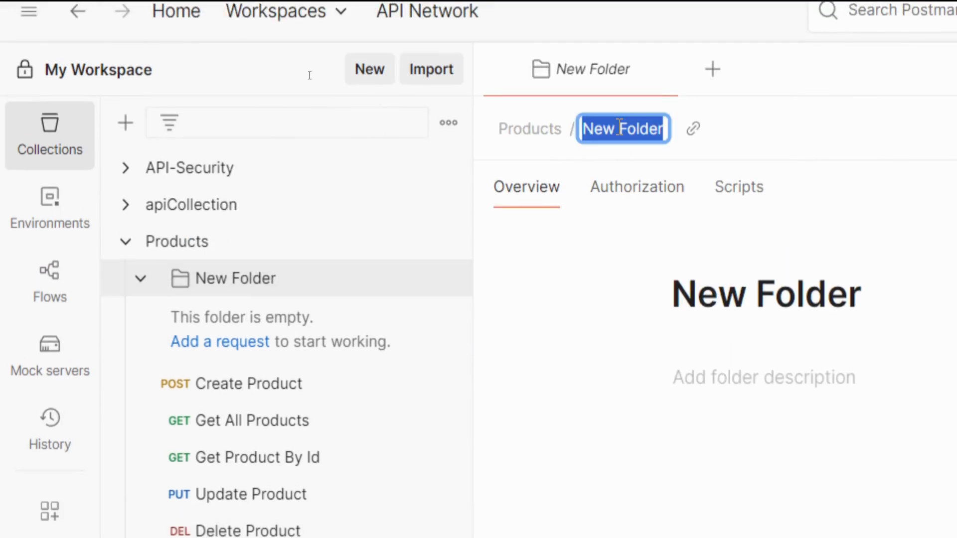
type("Positive")
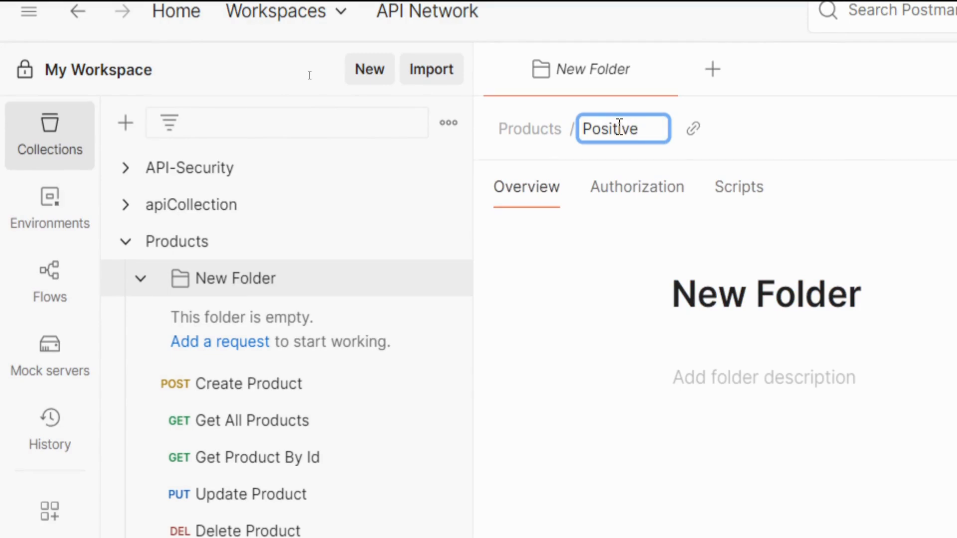
type(" Scenarios")
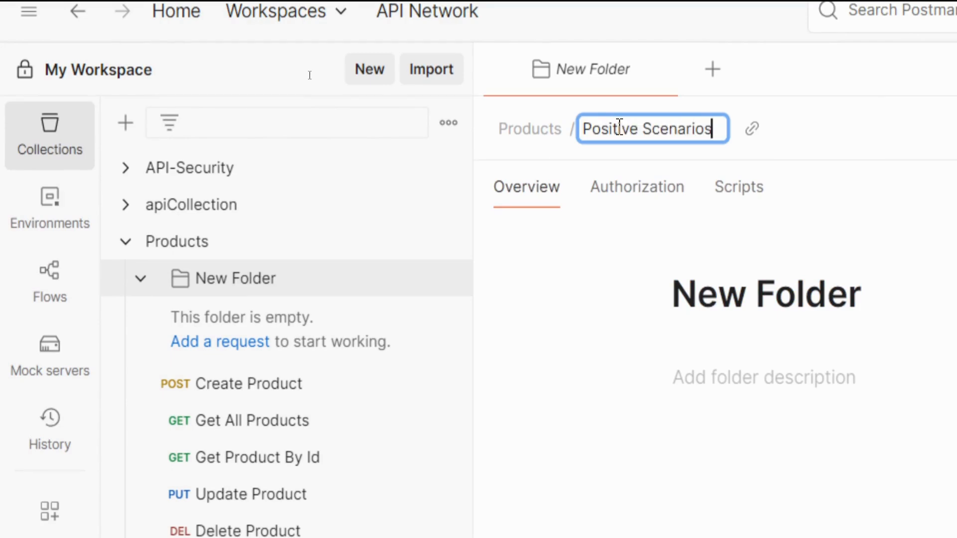
left_click(265, 386)
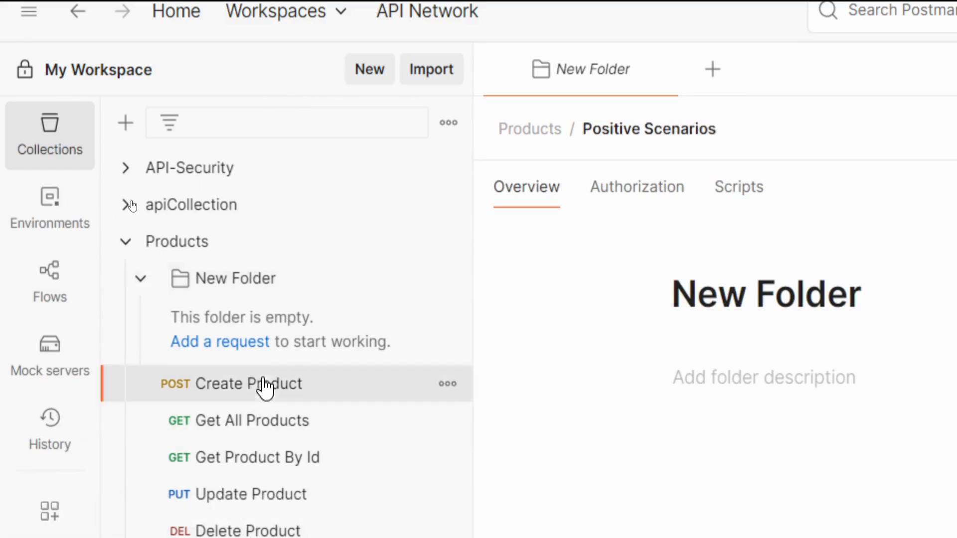
Step: Move the Create Product request into the Positive Scenarios folder
left_click_drag(265, 317, 294, 288)
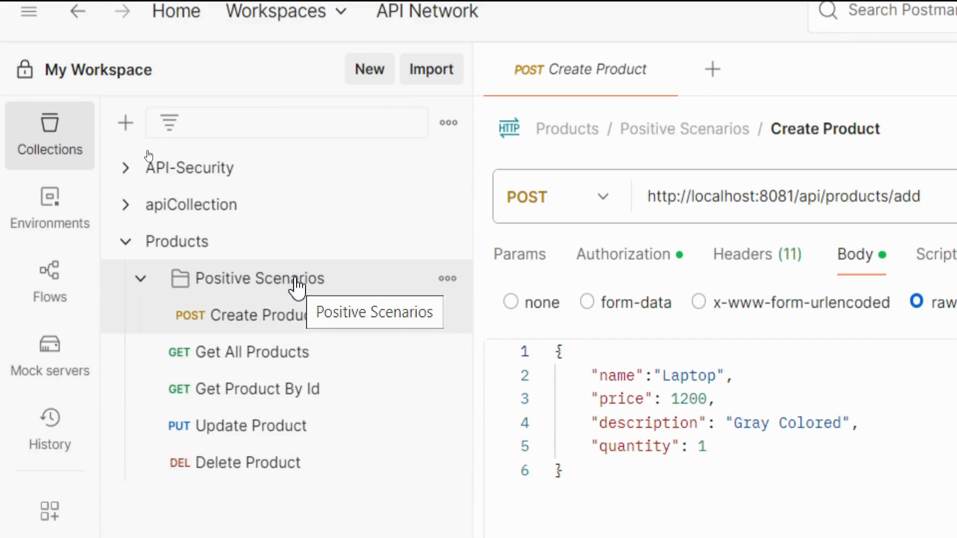
left_click(142, 279)
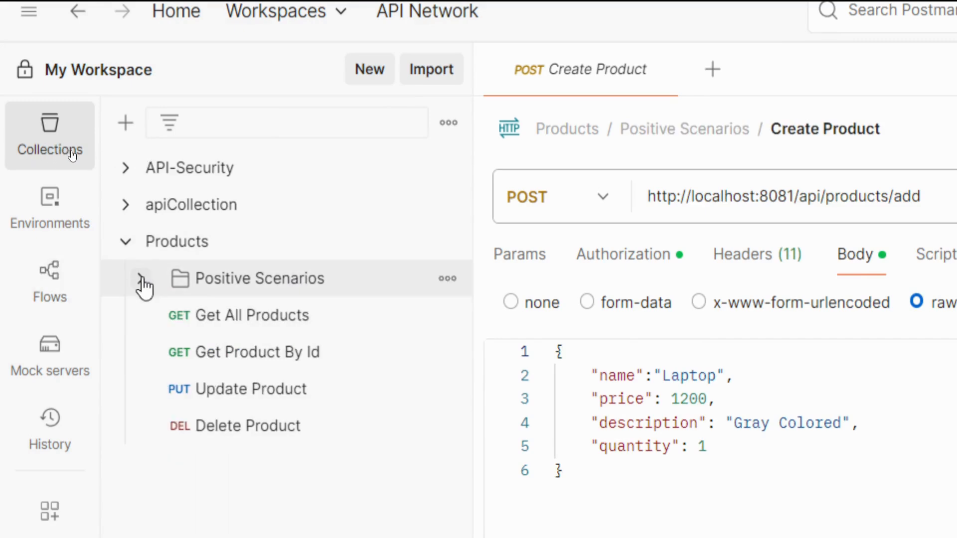
left_click(142, 279)
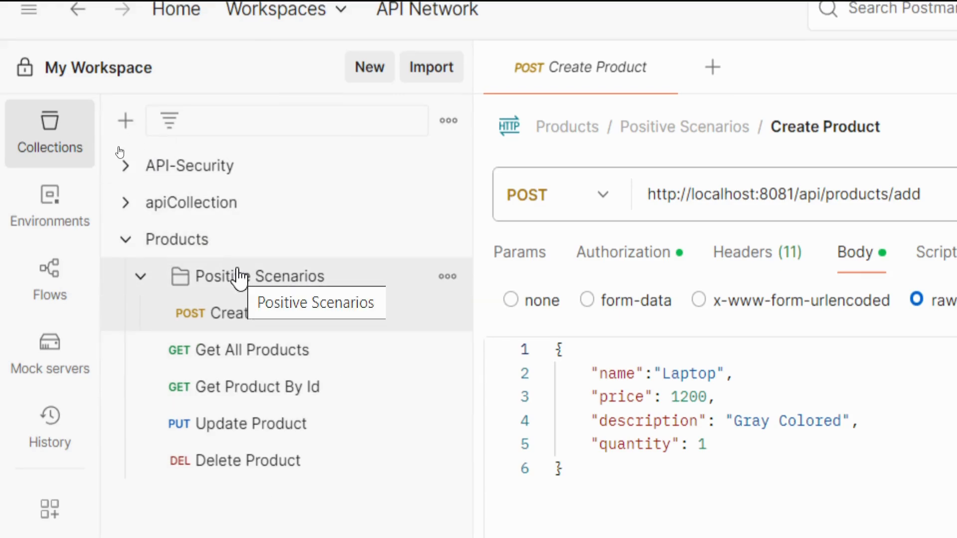
Step: Open Create Product, then view the apiEnvironment variables, including baseUrl
left_click(265, 328)
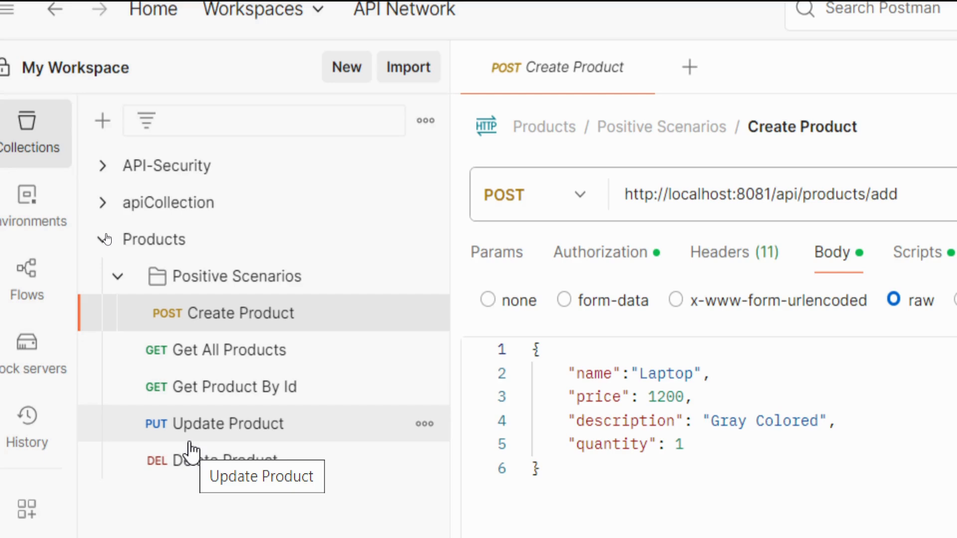
left_click(27, 221)
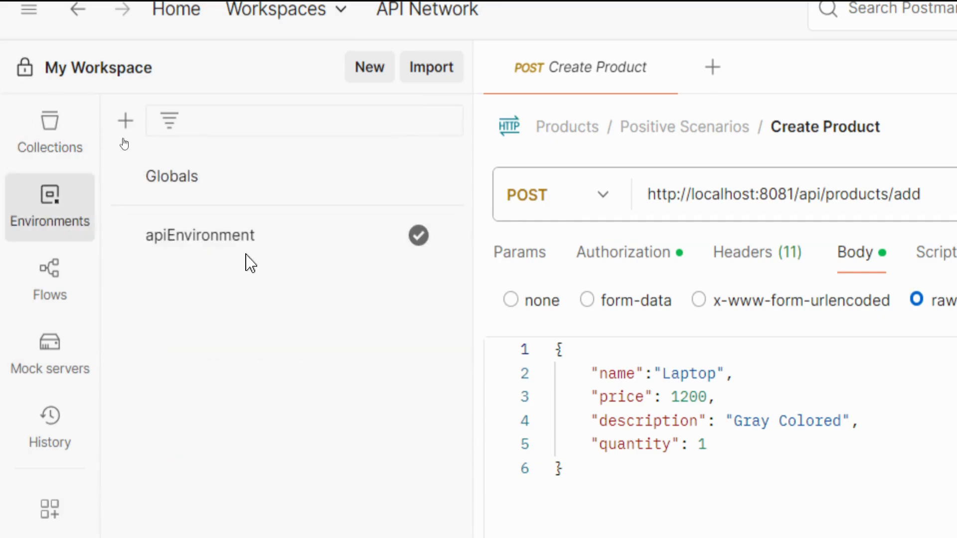
left_click(257, 237)
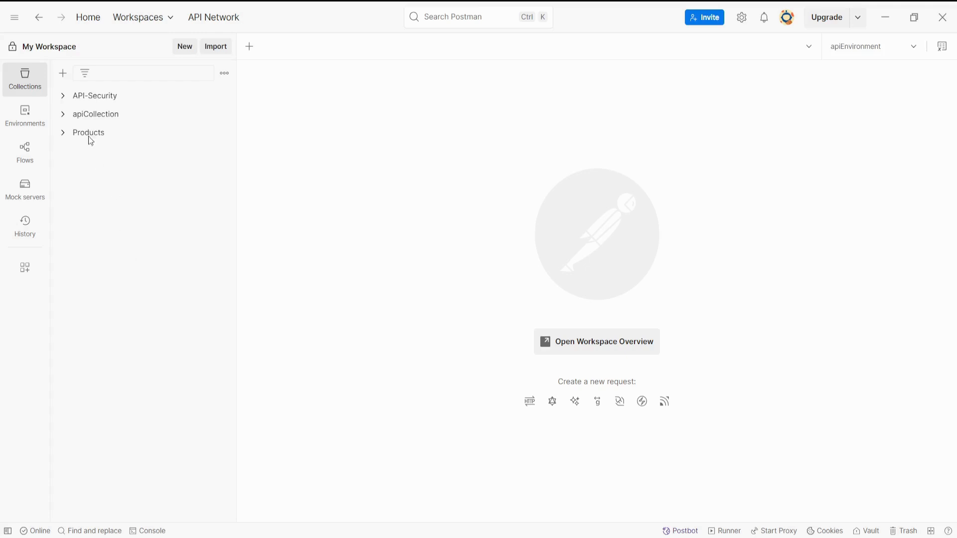
Step: Create a blank collection 'Products-API-Testing' containing a folder named 'Create Products'
left_click(63, 78)
left_click(129, 99)
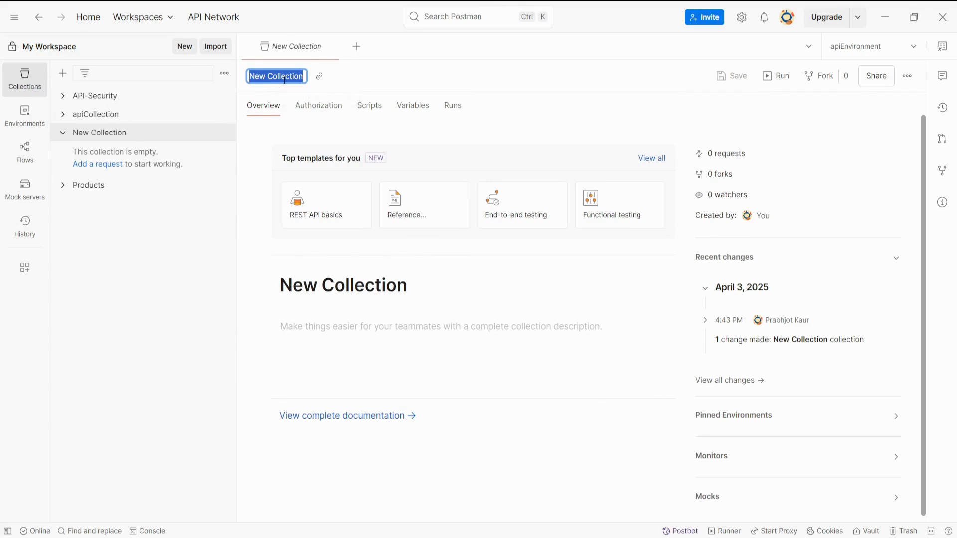
type("Pro")
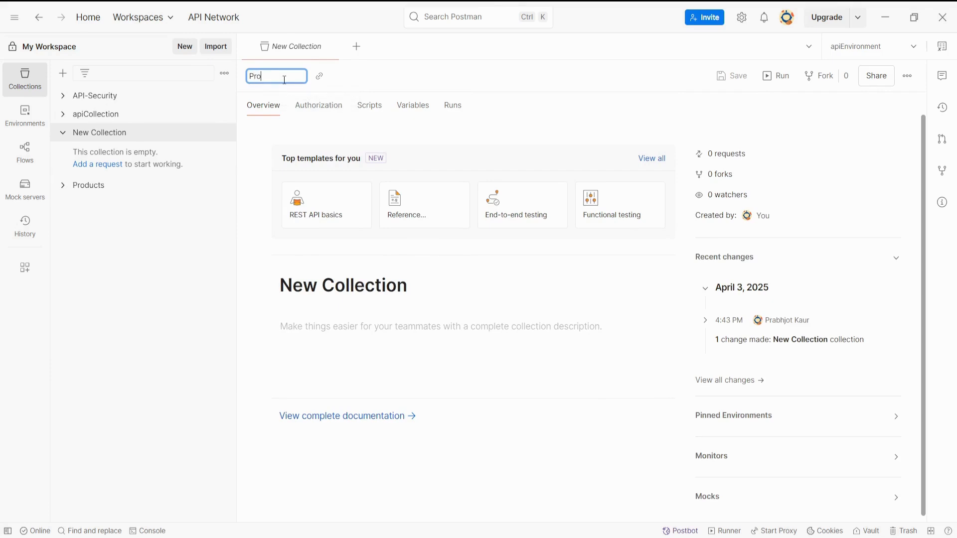
type("ducts-API-Testing")
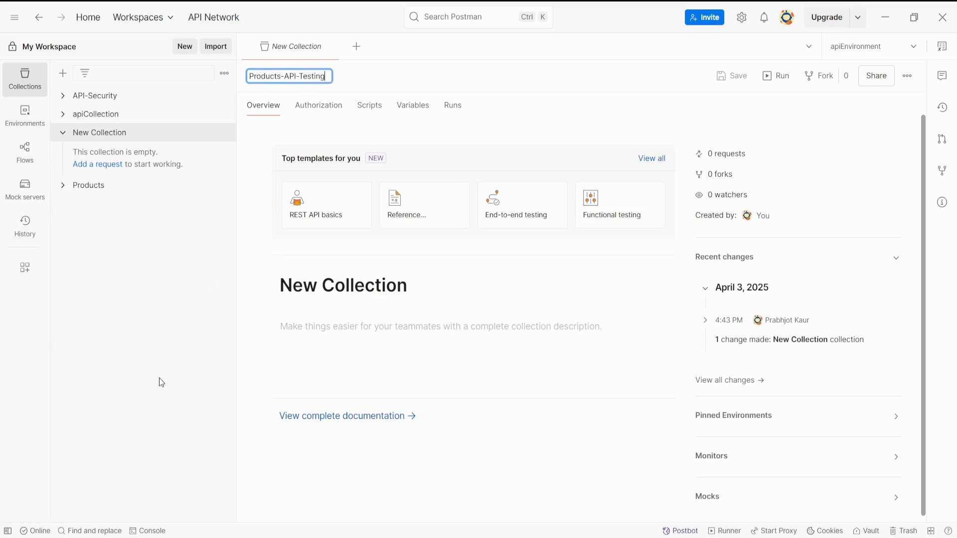
key("Return")
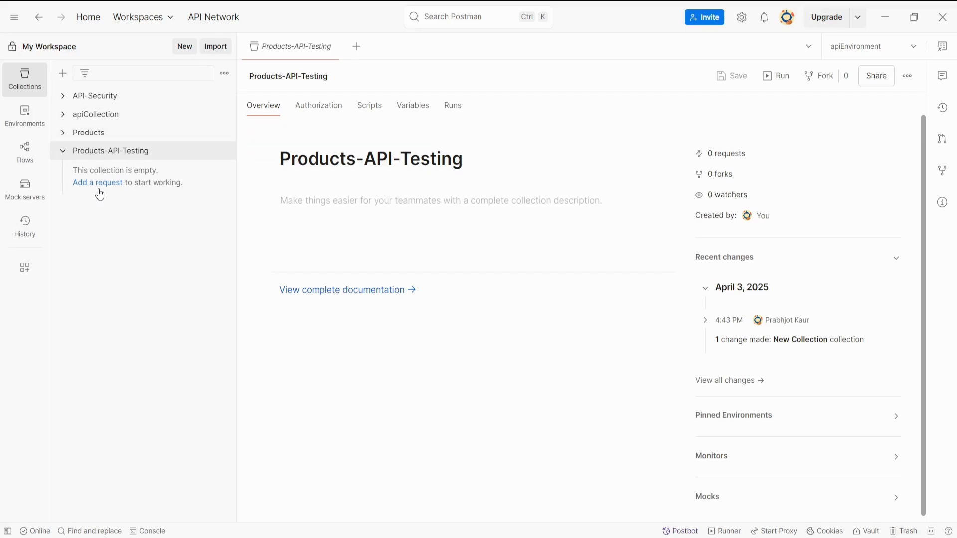
left_click(224, 152)
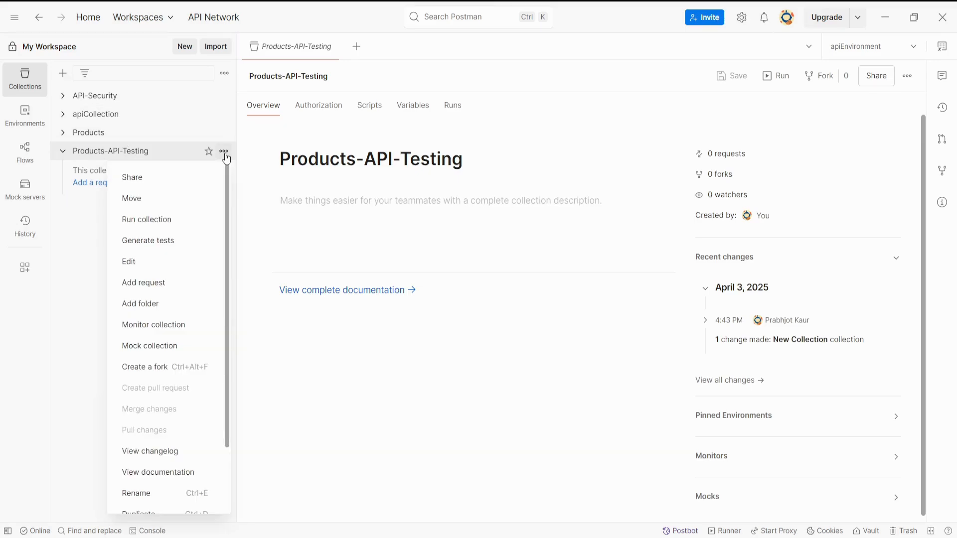
left_click(165, 313)
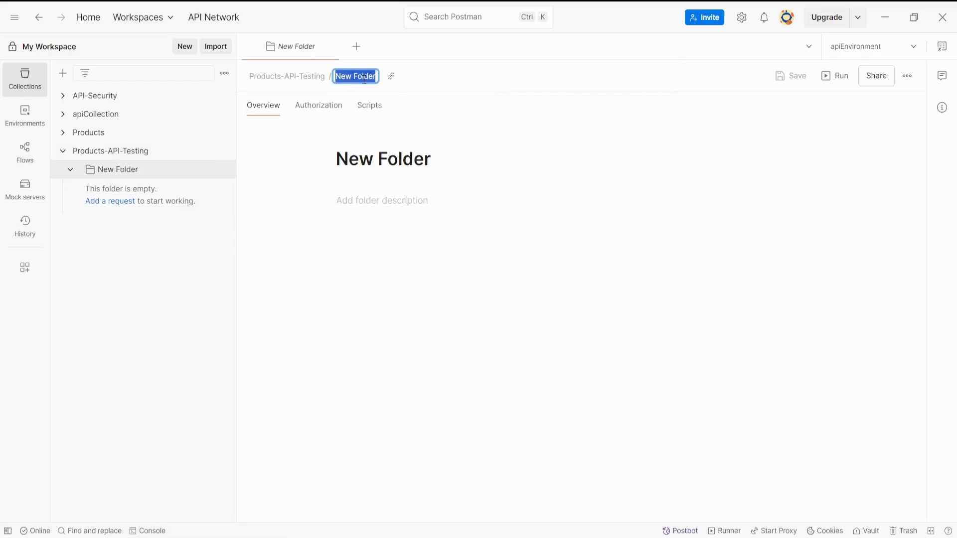
type("Create Pro")
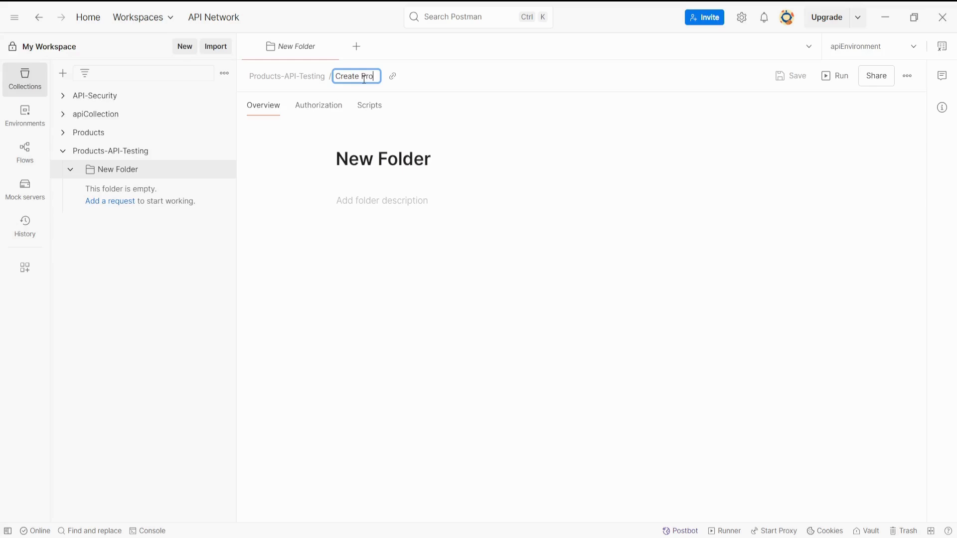
type("ducts")
key("Return")
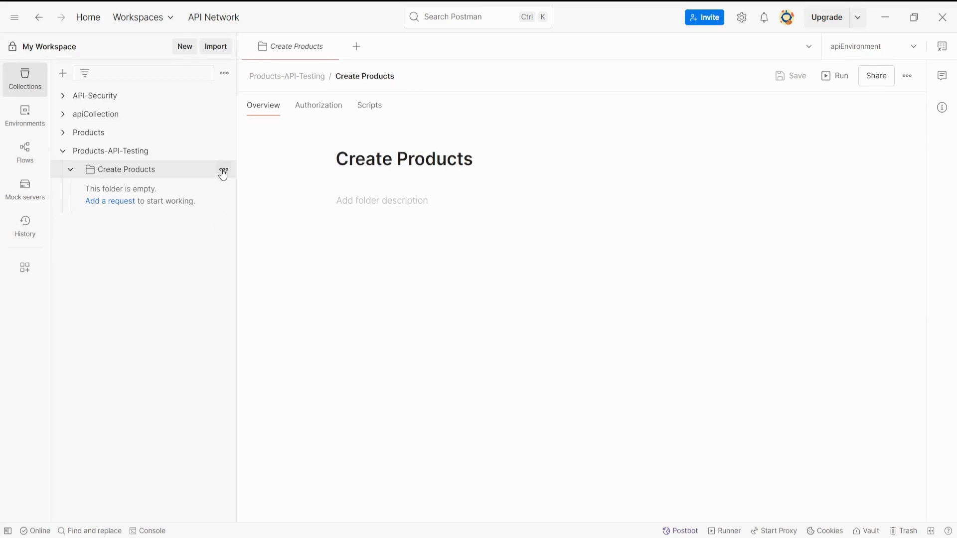
Step: Add 'Positive Scenarios' and 'Negative Scenarios' subfolders inside Create Products
left_click(224, 171)
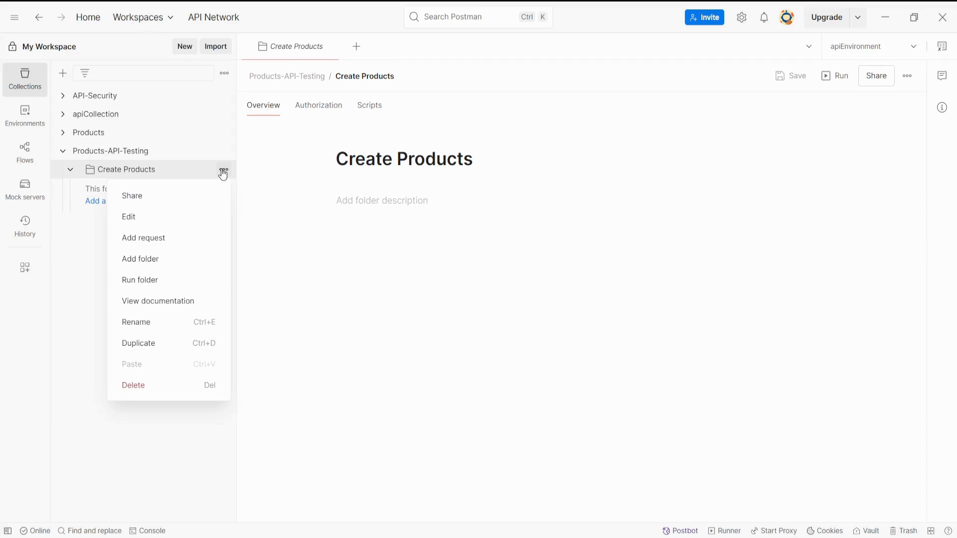
left_click(175, 262)
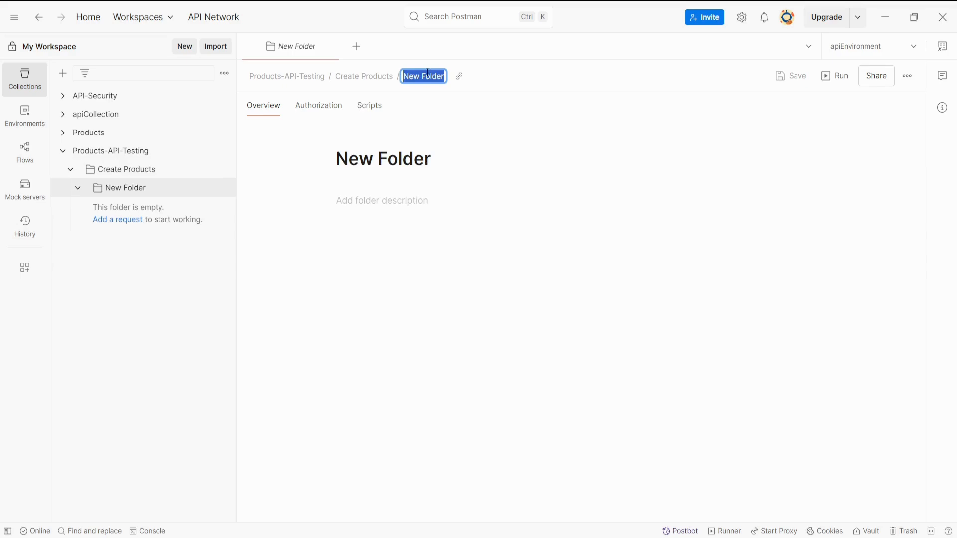
type("Posit")
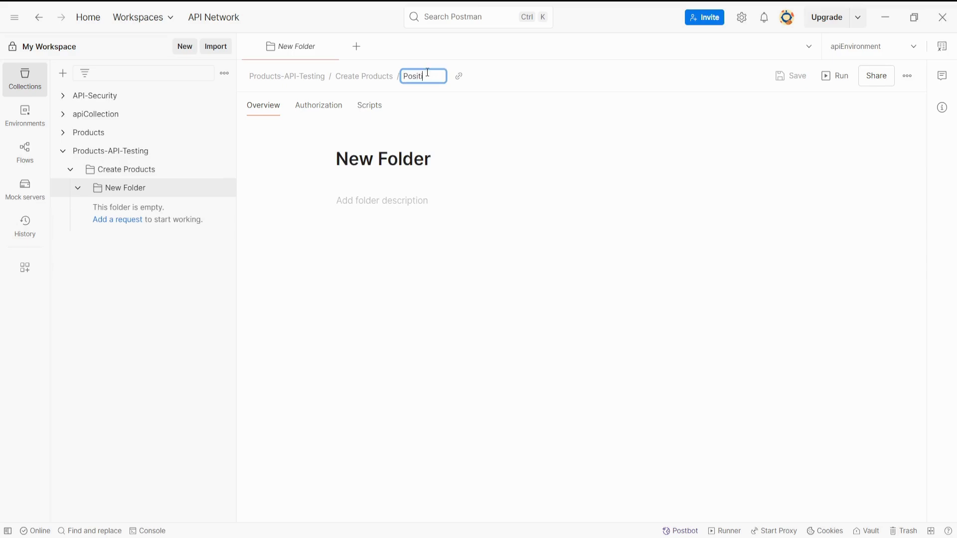
type("ive Scenarios")
key("Return")
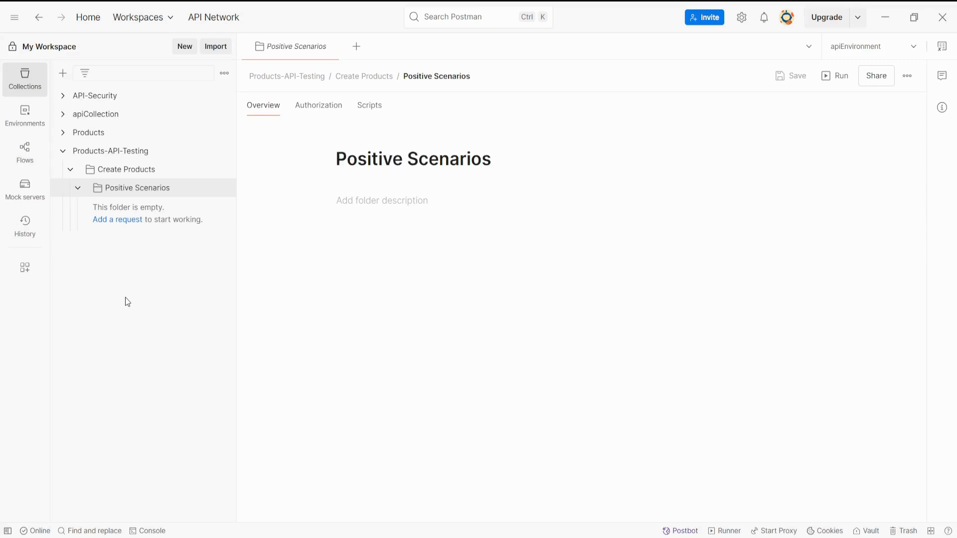
left_click(224, 170)
left_click(192, 260)
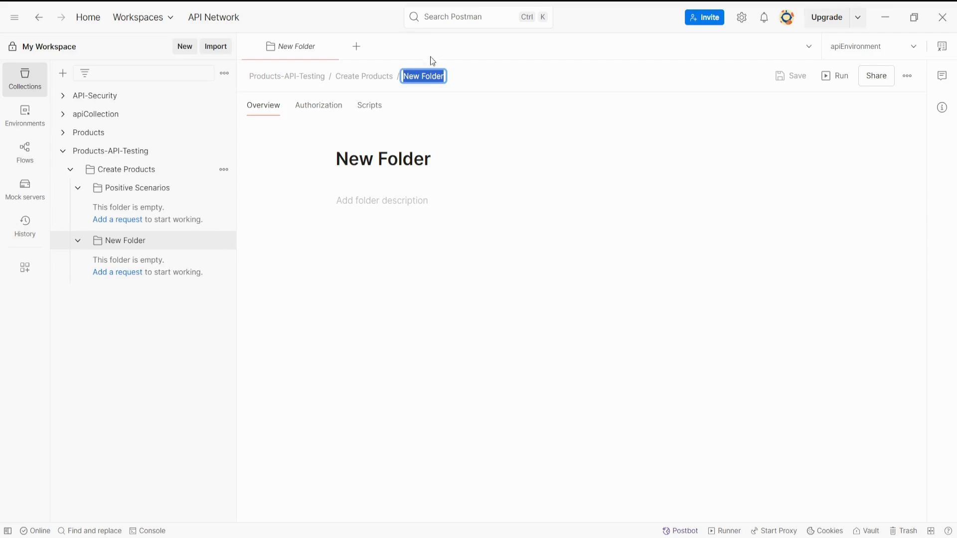
type("Negative Scenario")
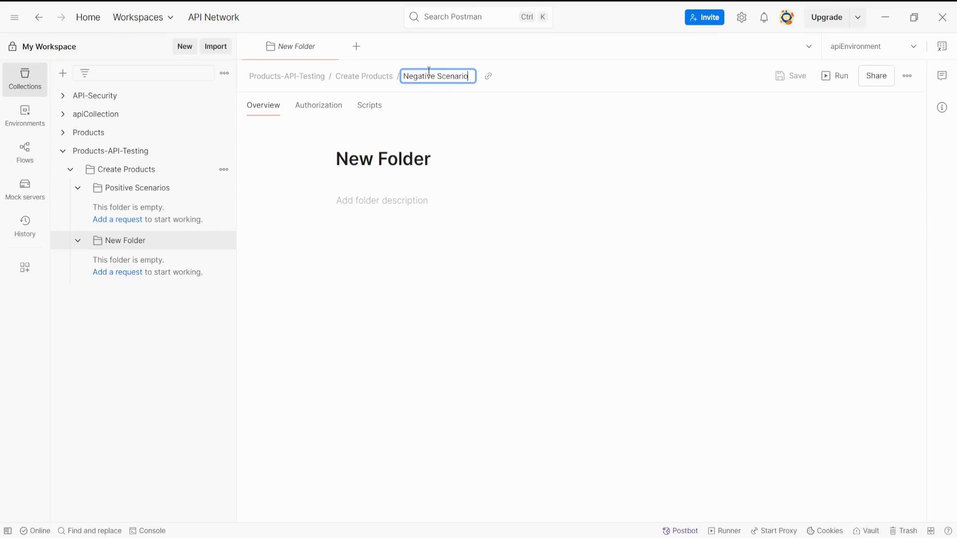
type("s")
left_click(196, 352)
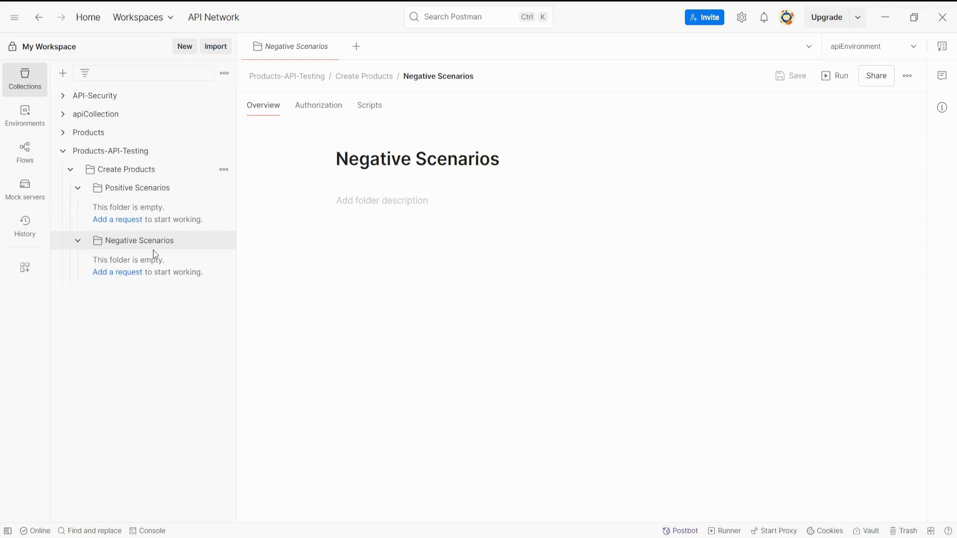
Step: Add a request named '201 Products Created Successfully' under Positive Scenarios
left_click(119, 219)
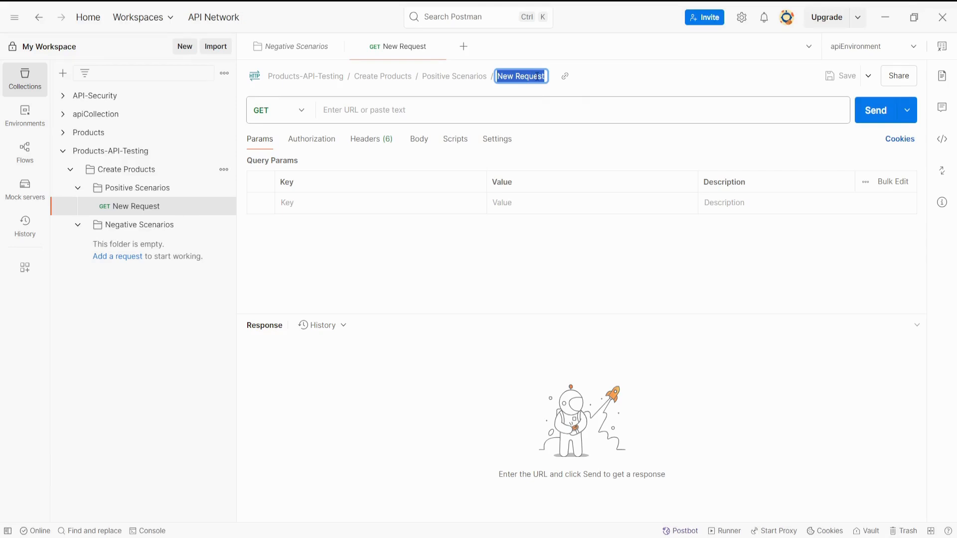
type("201")
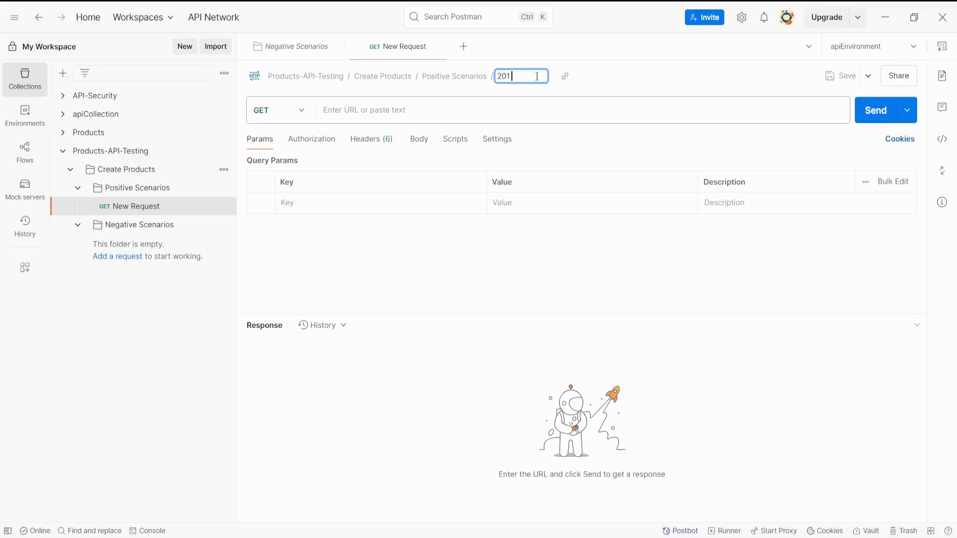
type(" Products Created ")
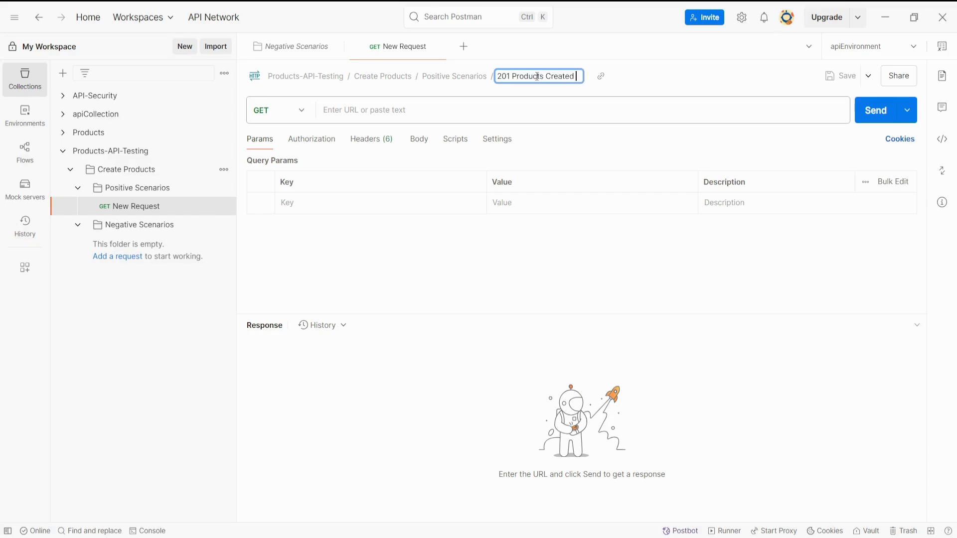
type("Successfully")
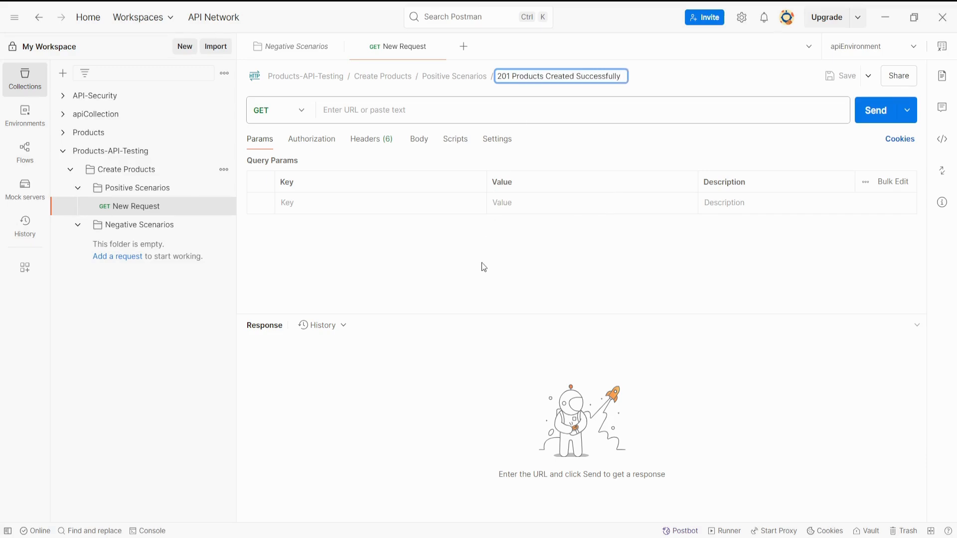
key("Return")
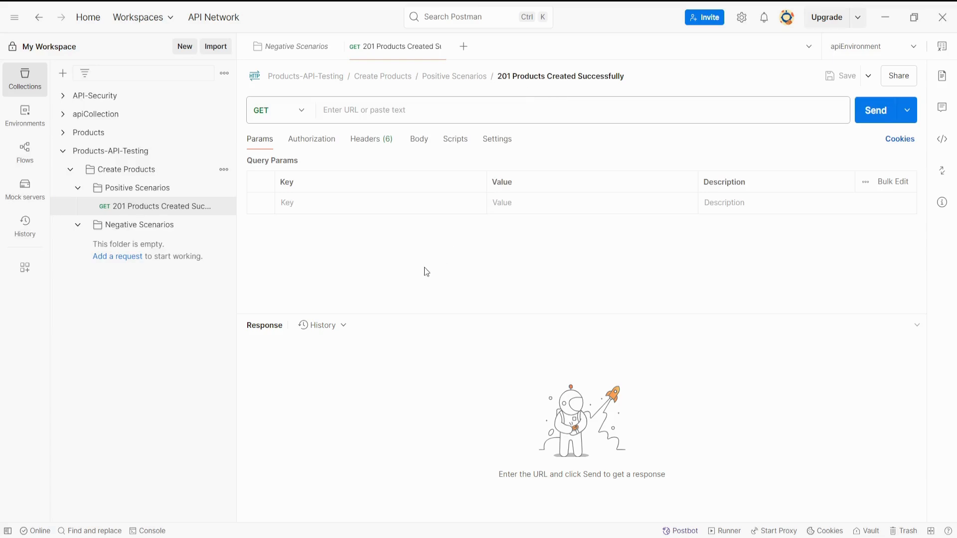
key("alt+Tab")
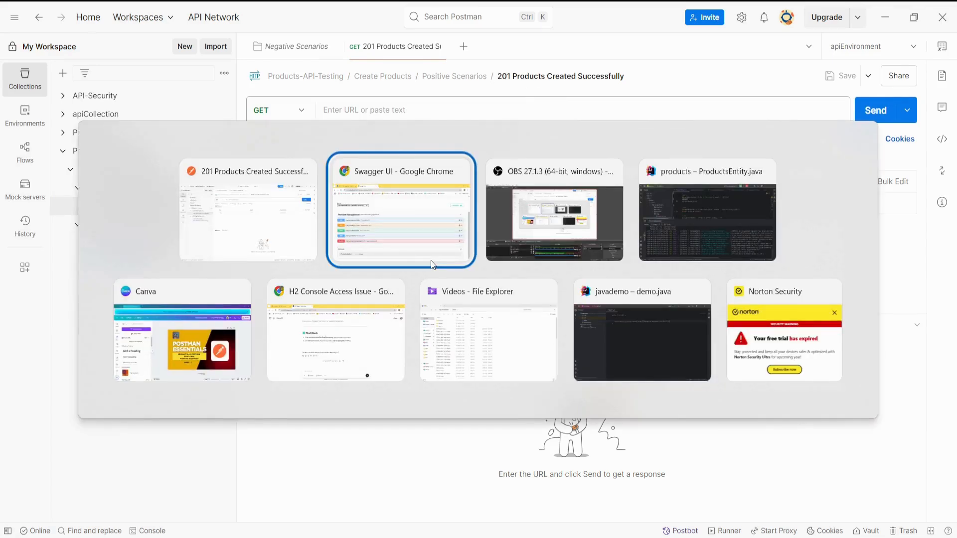
left_click(430, 260)
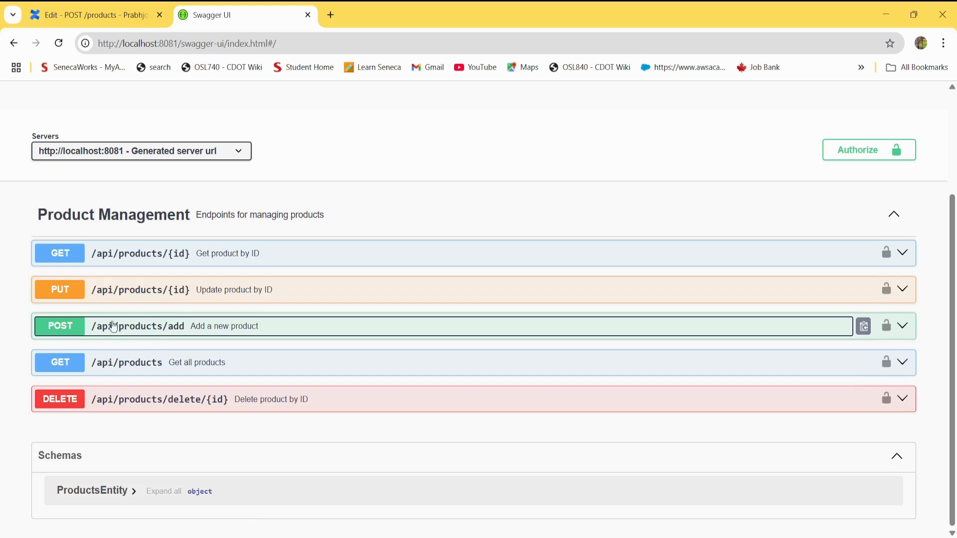
key("alt")
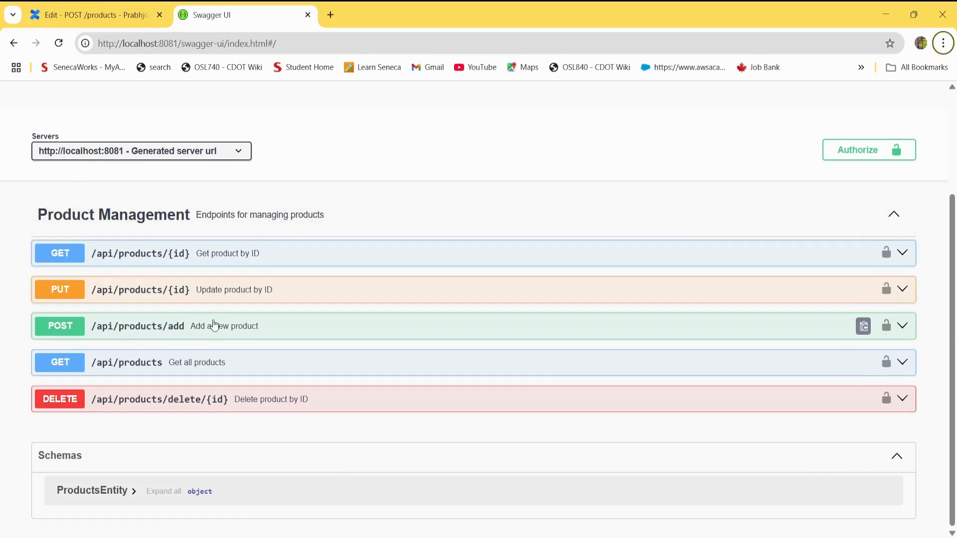
key("alt+Tab")
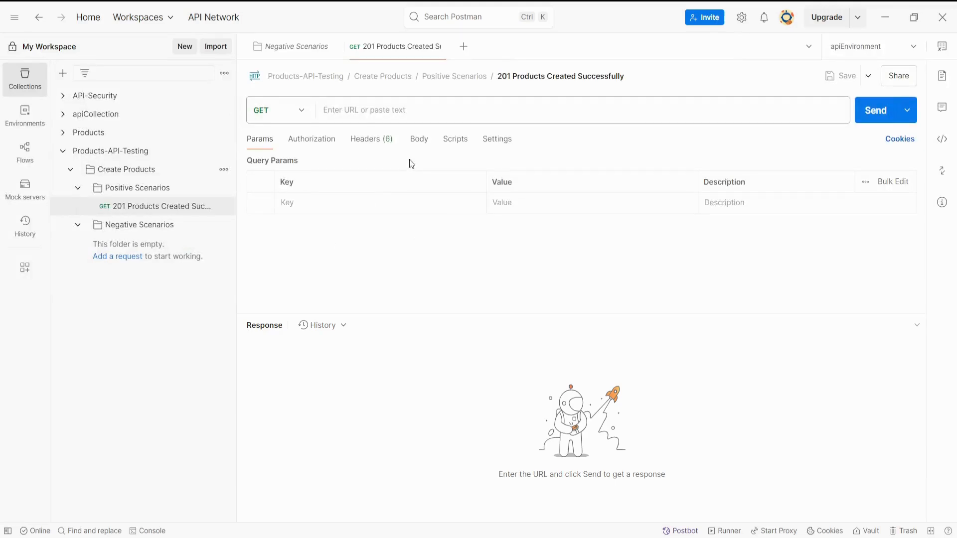
left_click(302, 112)
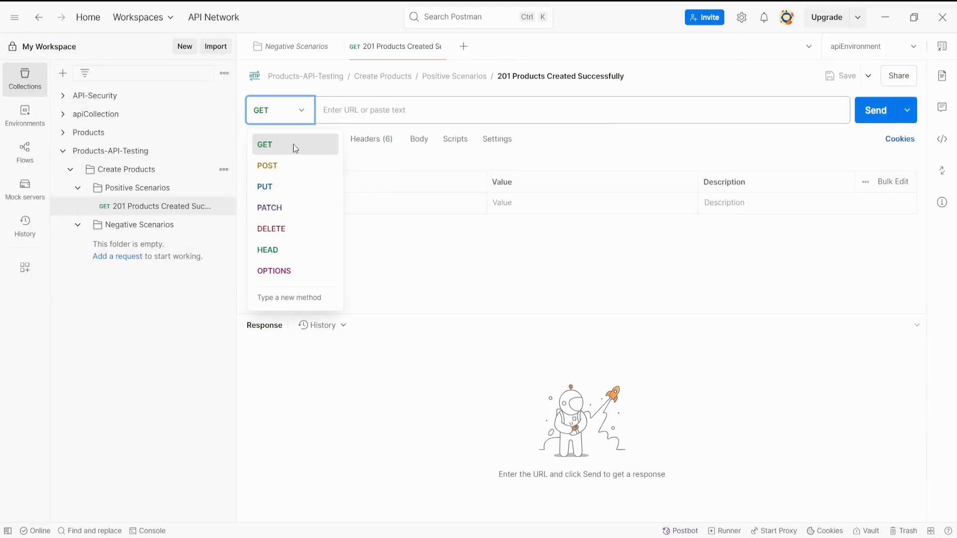
left_click(286, 175)
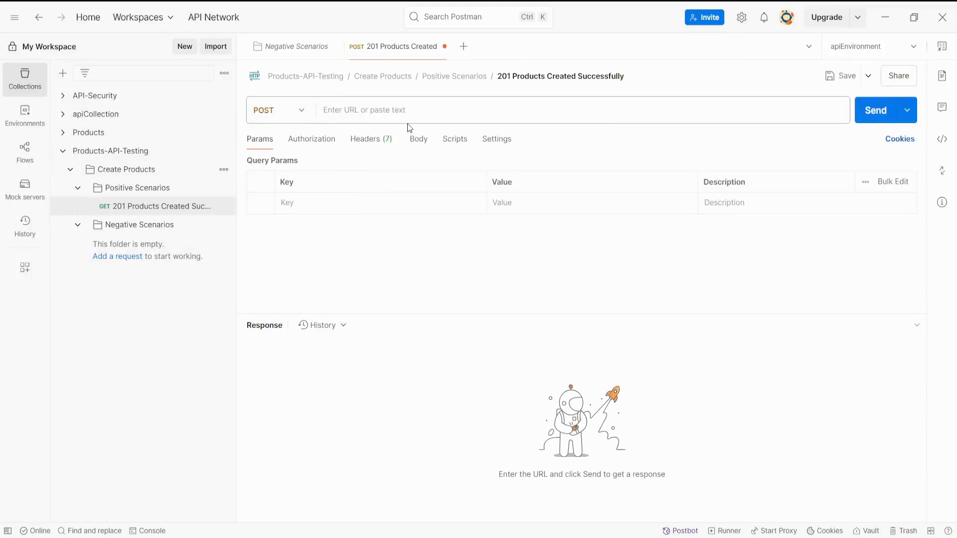
left_click(432, 105)
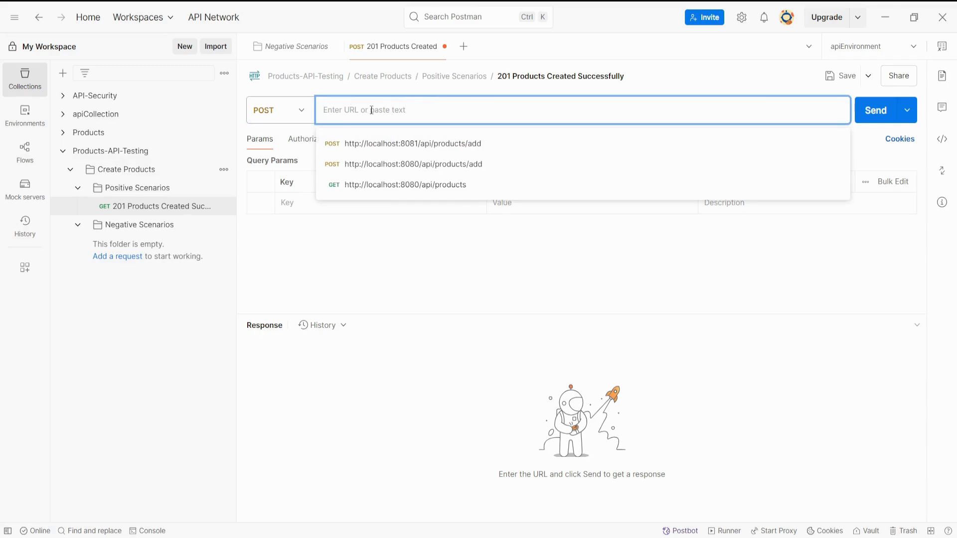
left_click(491, 144)
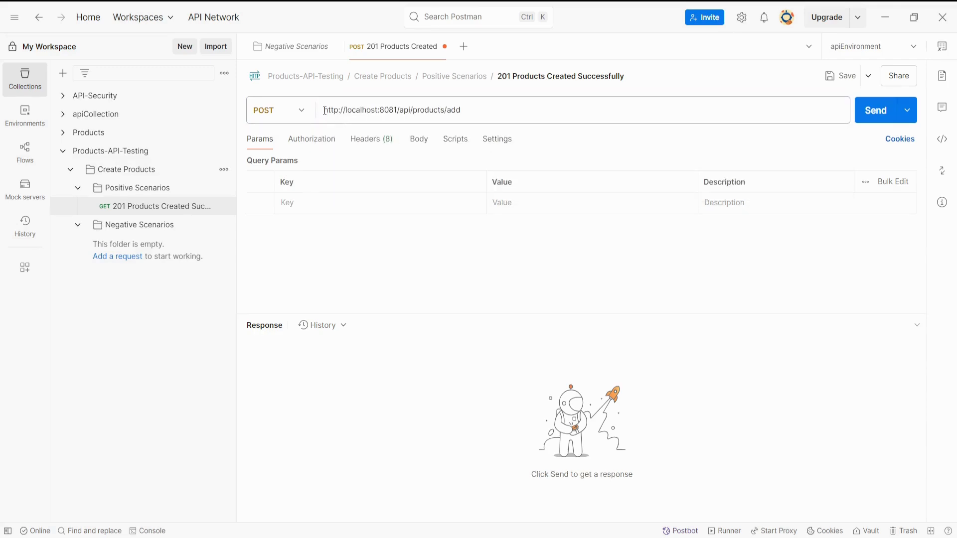
left_click_drag(325, 111, 398, 111)
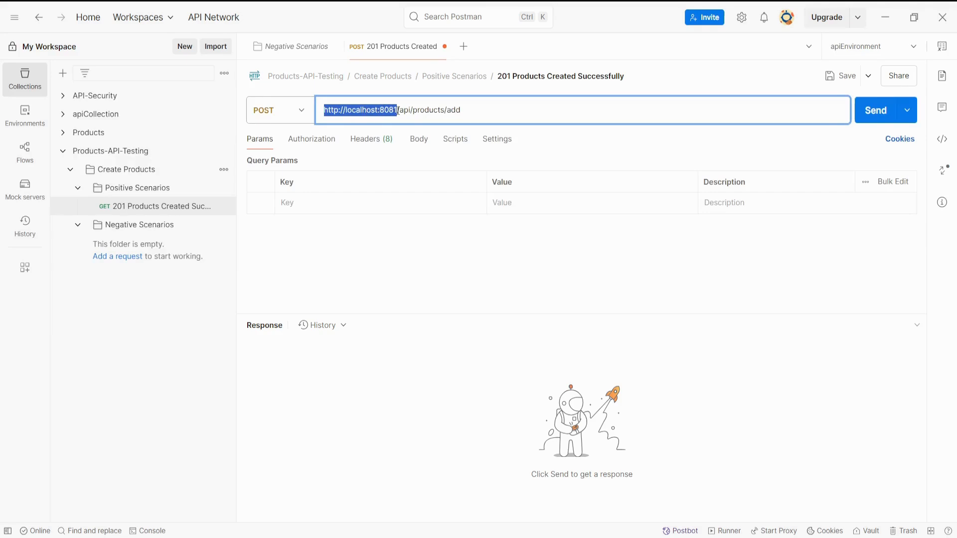
left_click(475, 116)
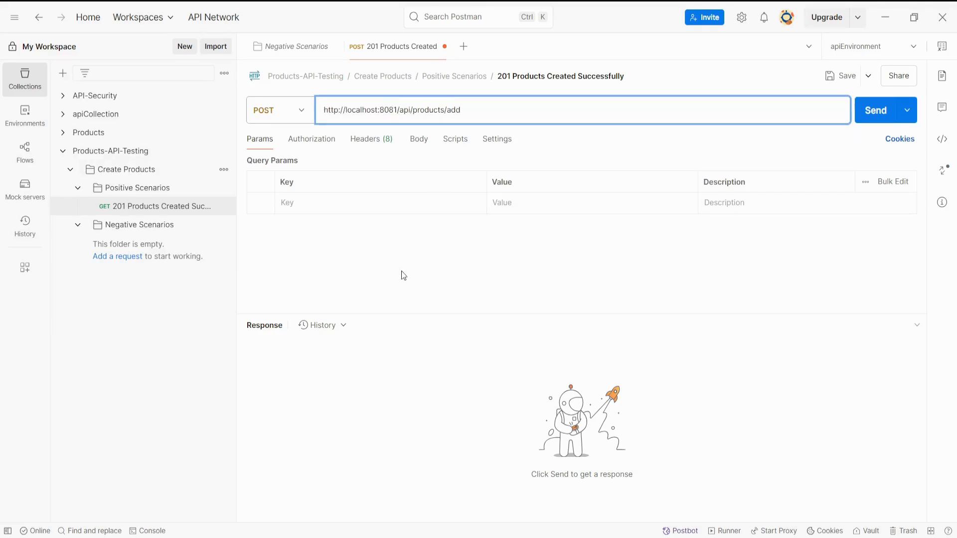
key("alt+Tab")
left_click(64, 7)
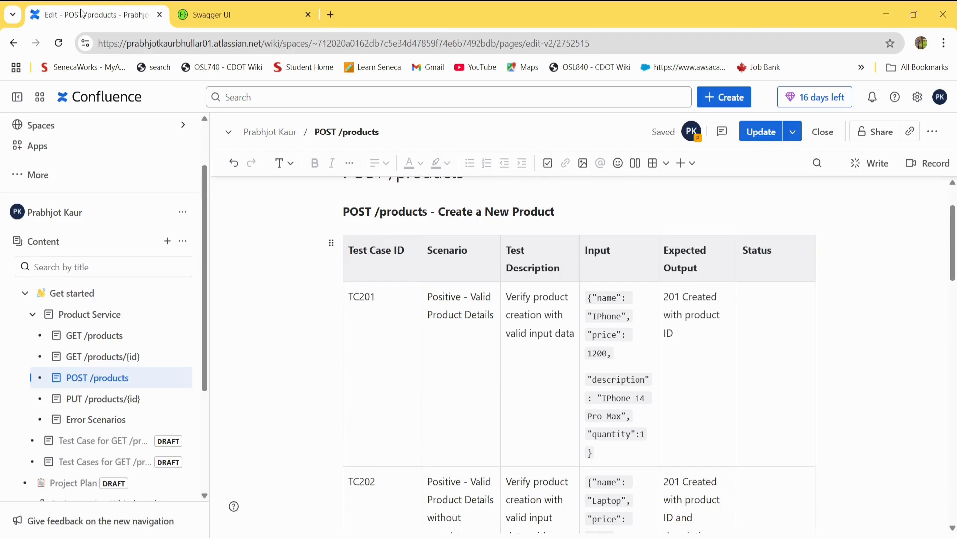
Step: Review TC201's scenario, expected 201 output, status and input JSON, then return to Swagger UI
left_click(877, 295)
left_click_drag(472, 297, 490, 317)
left_click(544, 318)
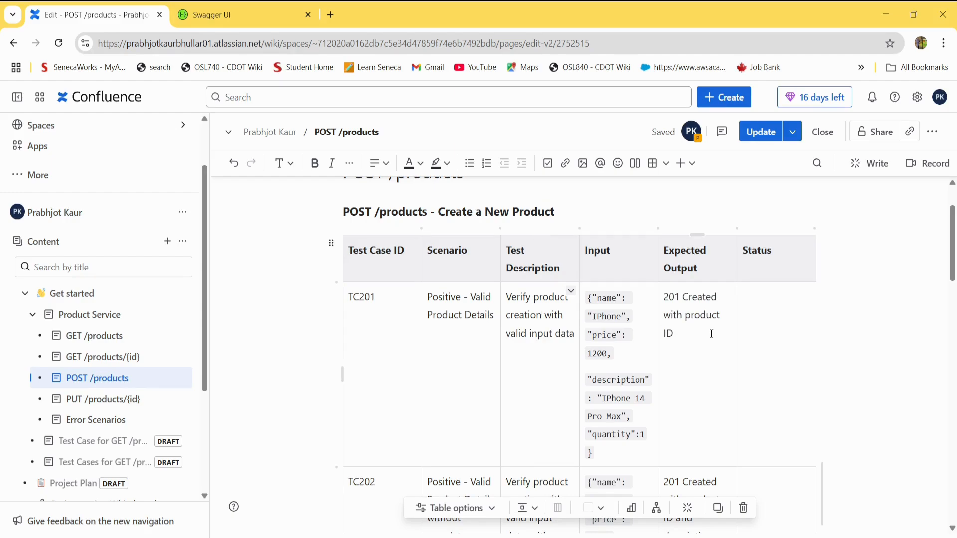
double_click(672, 298)
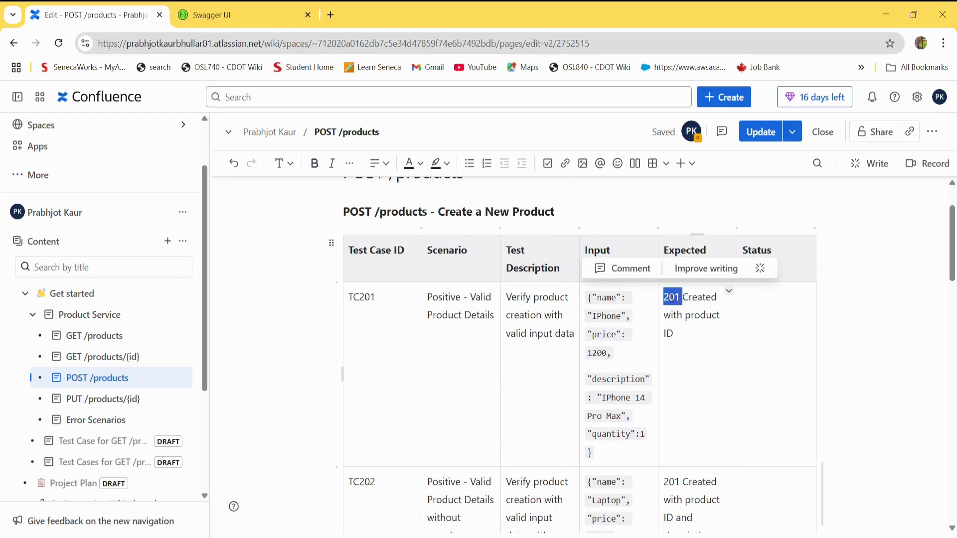
left_click(778, 307)
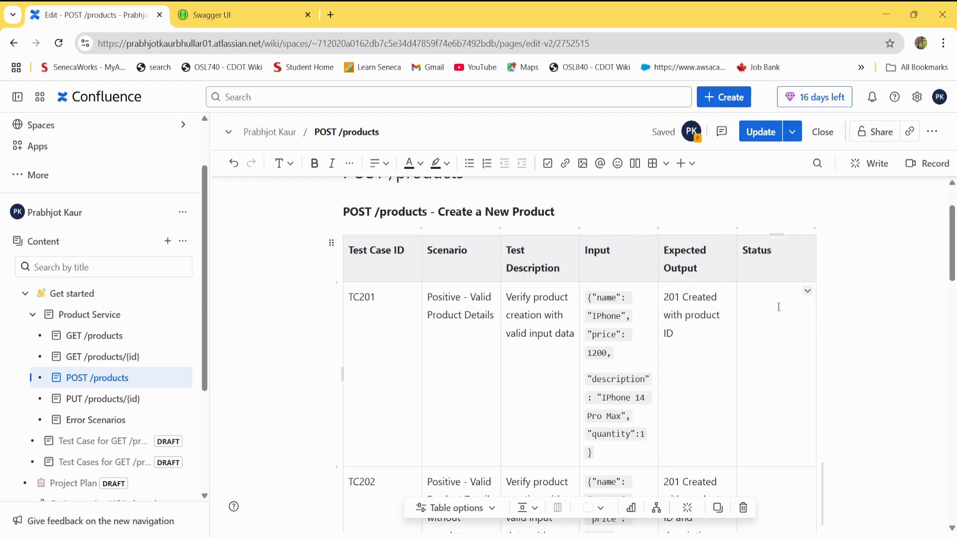
left_click_drag(586, 297, 596, 454)
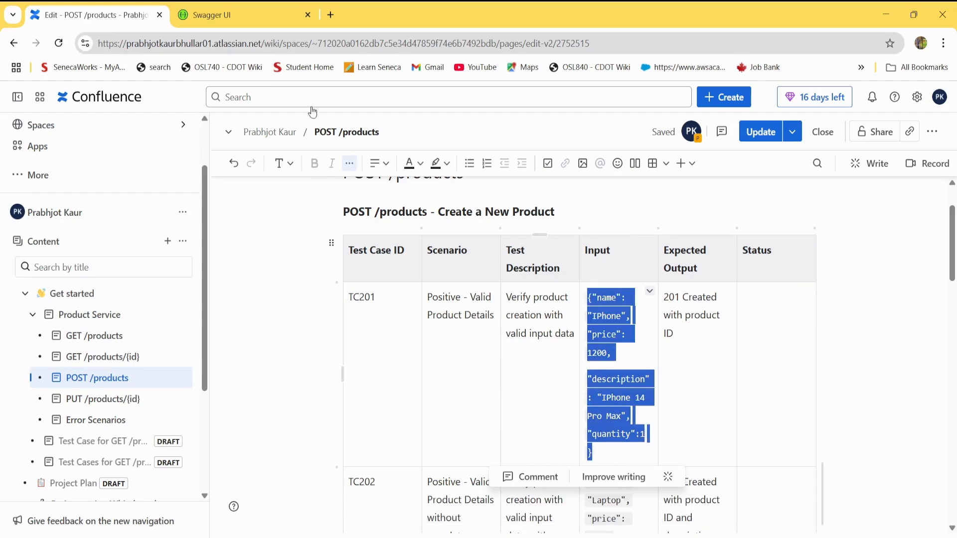
left_click(256, 19)
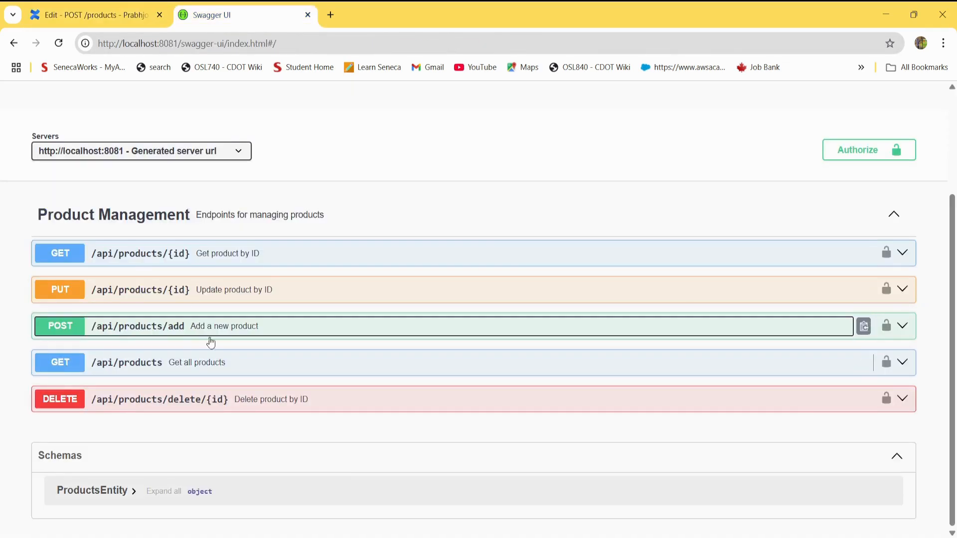
Step: Expand POST /api/products/add in Swagger UI and select the X-API-KEY header name
left_click(339, 329)
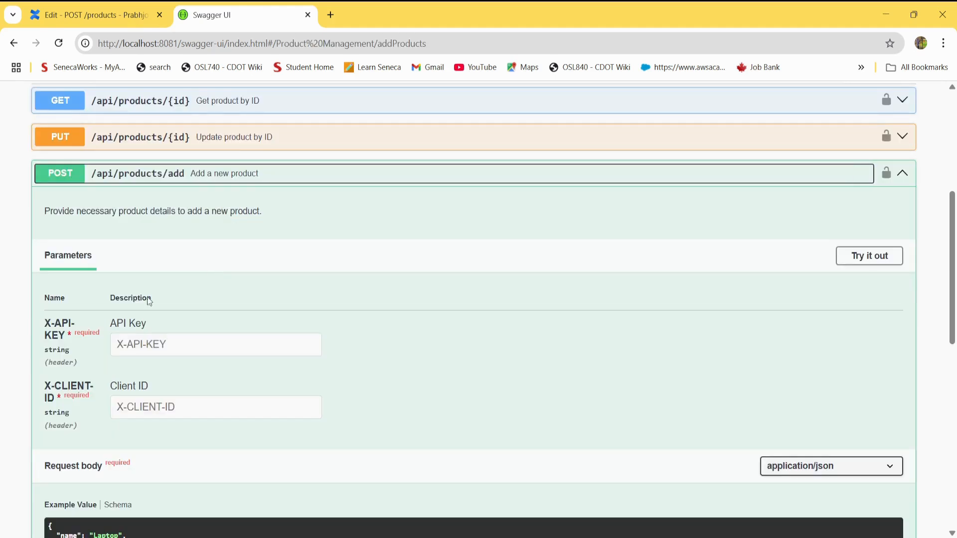
left_click_drag(41, 321, 170, 415)
left_click(409, 390)
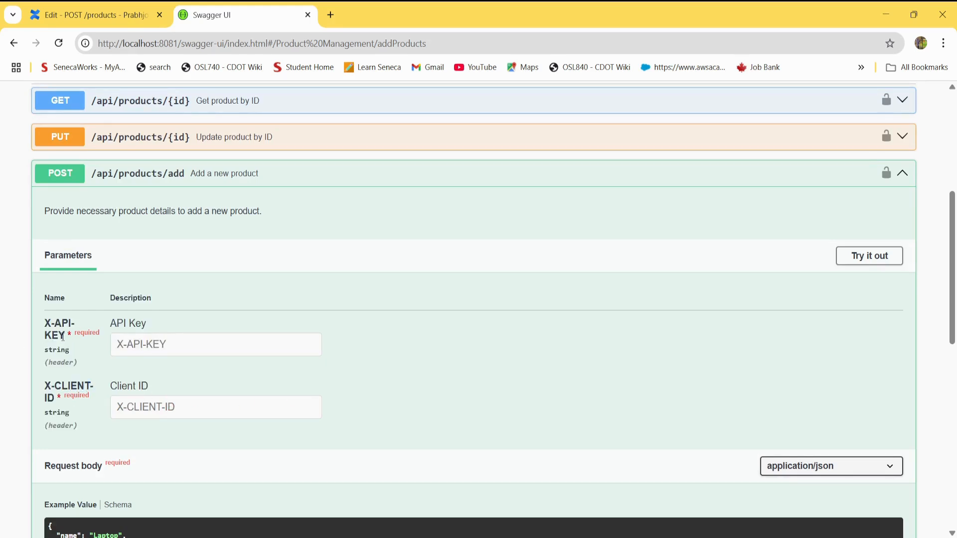
left_click_drag(63, 337, 46, 327)
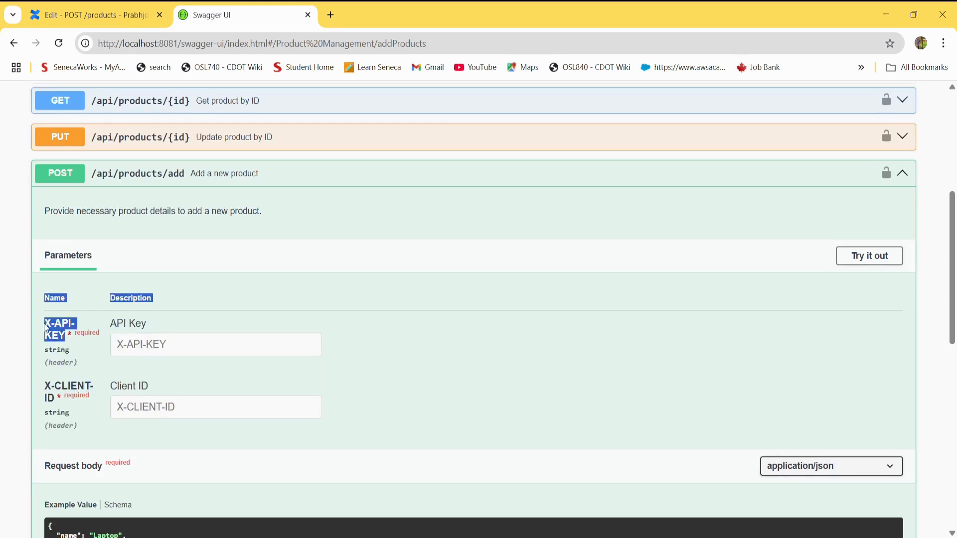
left_click(46, 328)
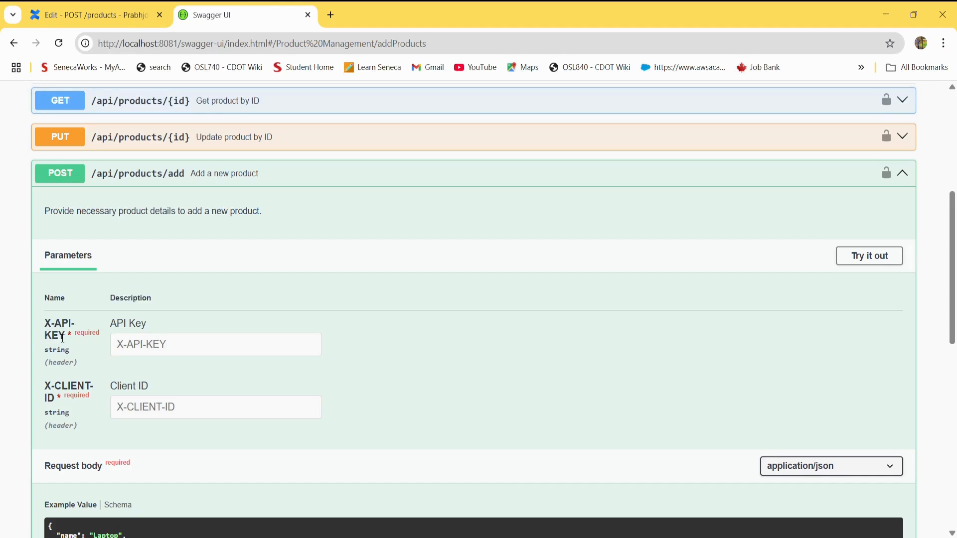
left_click_drag(62, 338, 46, 327)
key("ctrl+c")
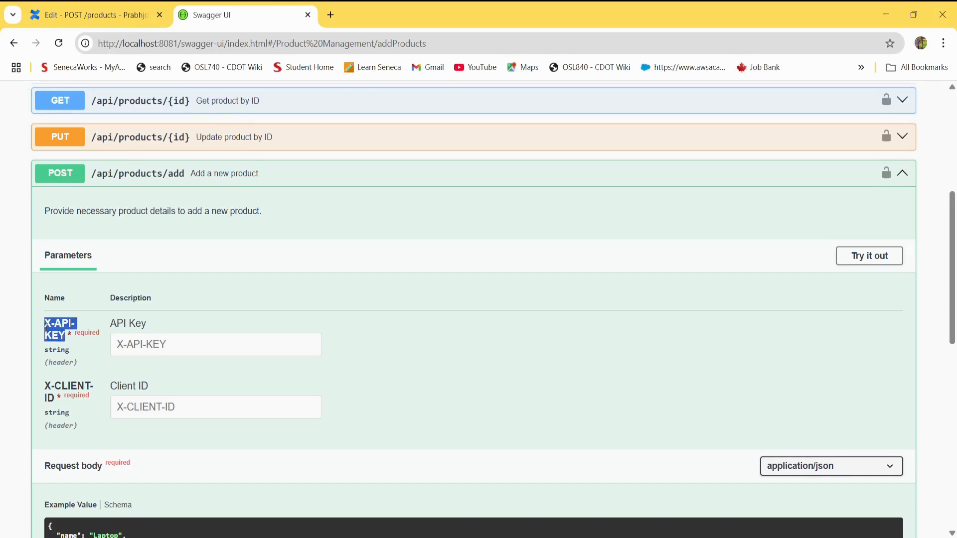
Step: Add X-API-KEY and X-CLIENT-ID as header keys on the Postman request
key("alt+Tab")
left_click(378, 140)
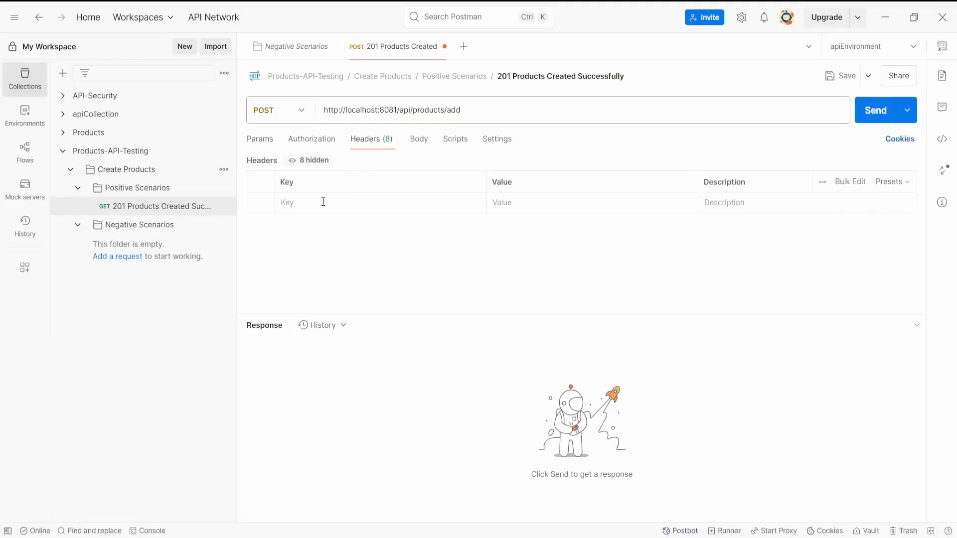
left_click(309, 203)
key("ctrl+v")
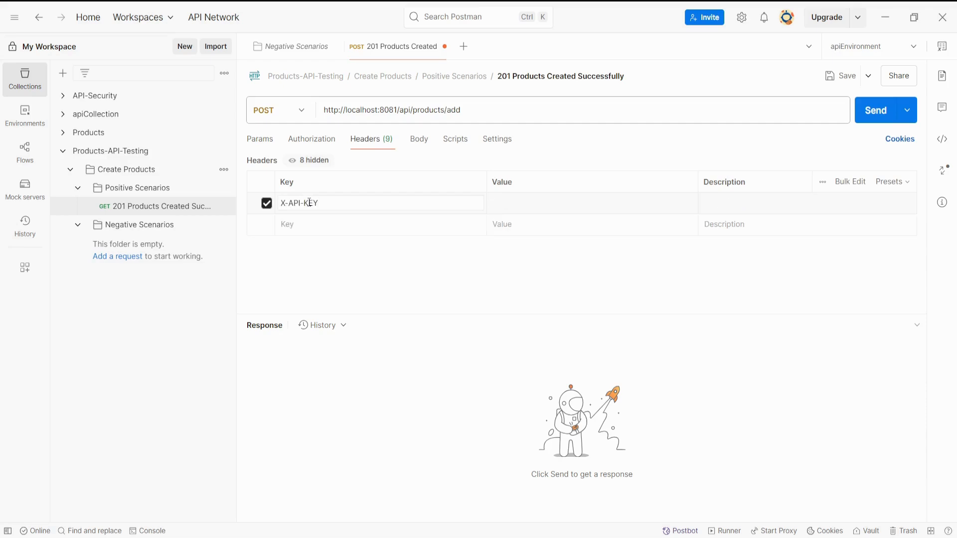
key("alt+Tab")
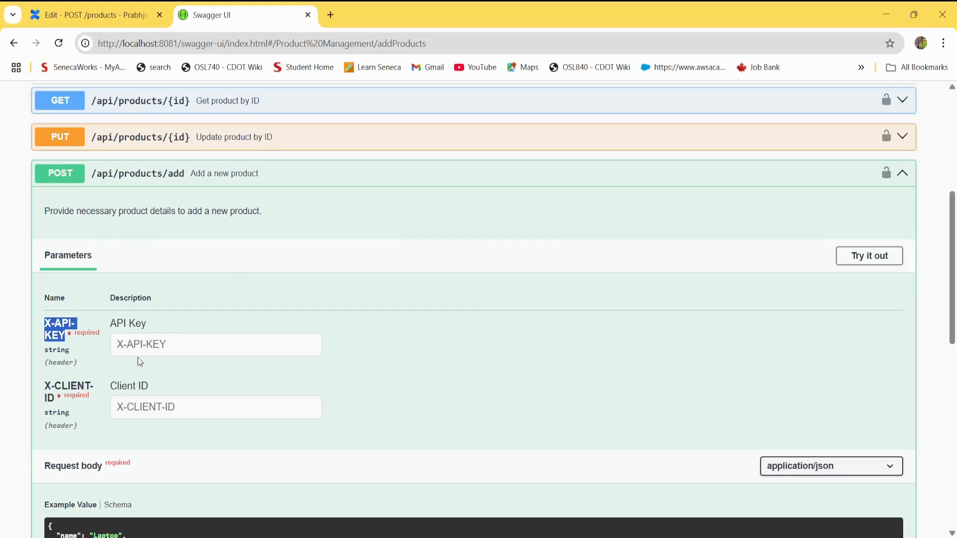
left_click_drag(42, 294, 55, 396)
key("ctrl+c")
left_click(43, 390)
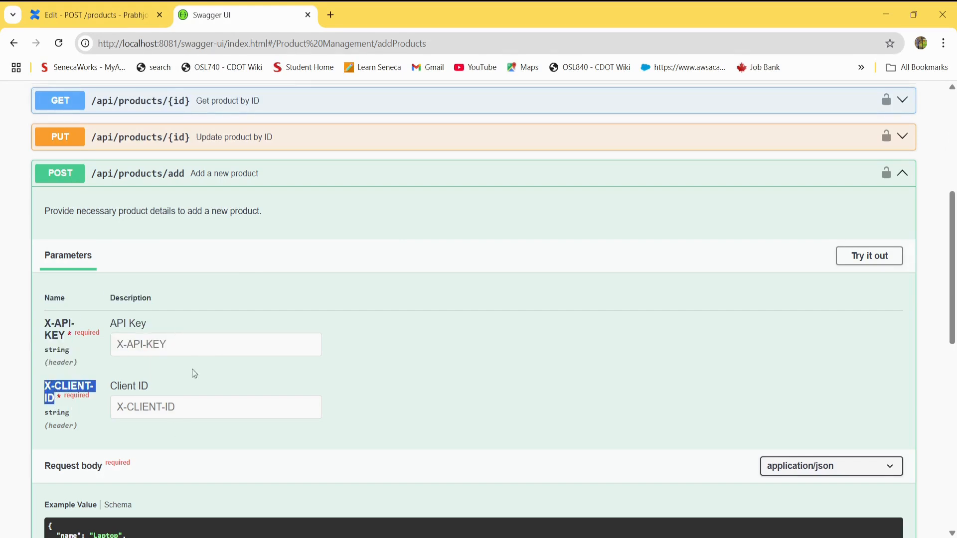
key("alt+Tab")
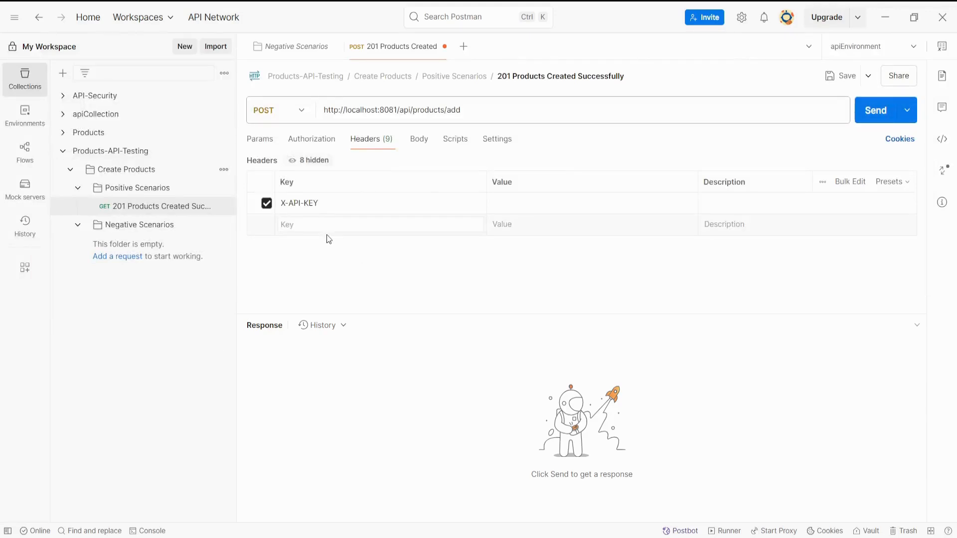
key("ctrl+v")
Step: Enter testcase101 as the header values
left_click(537, 202)
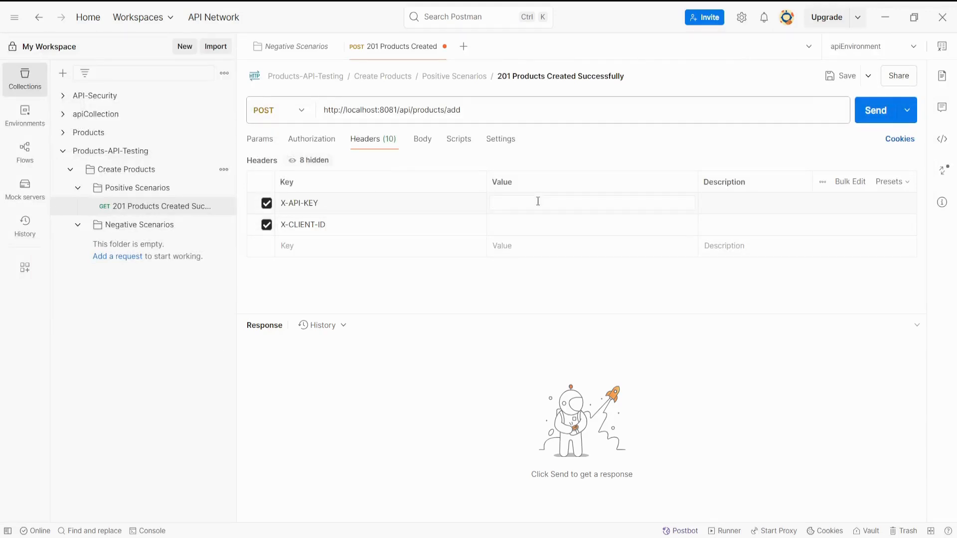
type("testcase101")
double_click(525, 202)
left_click(518, 227)
Step: Confirm in Swagger UI that adding products needs basicAuth, then view the request's Authorization settings
left_click(466, 324)
key("alt+Tab")
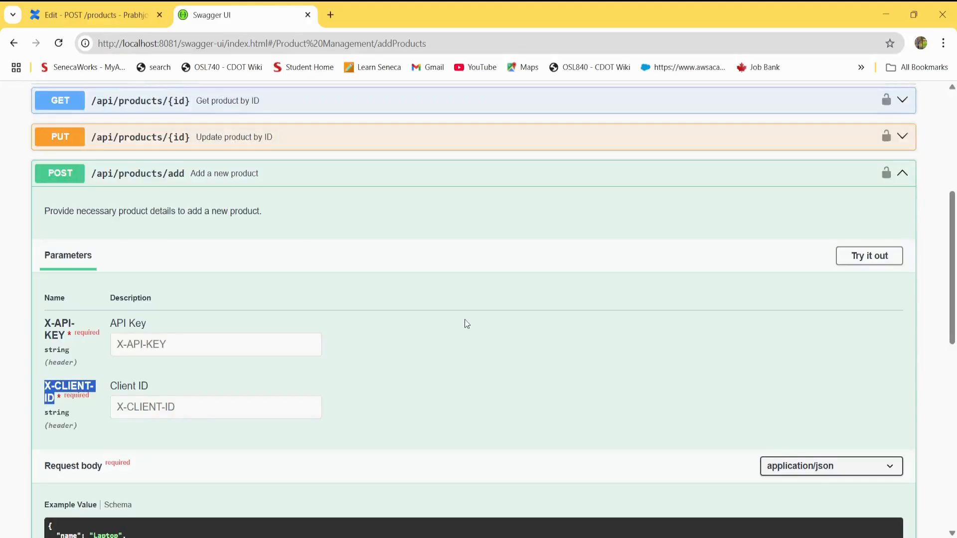
left_click(372, 333)
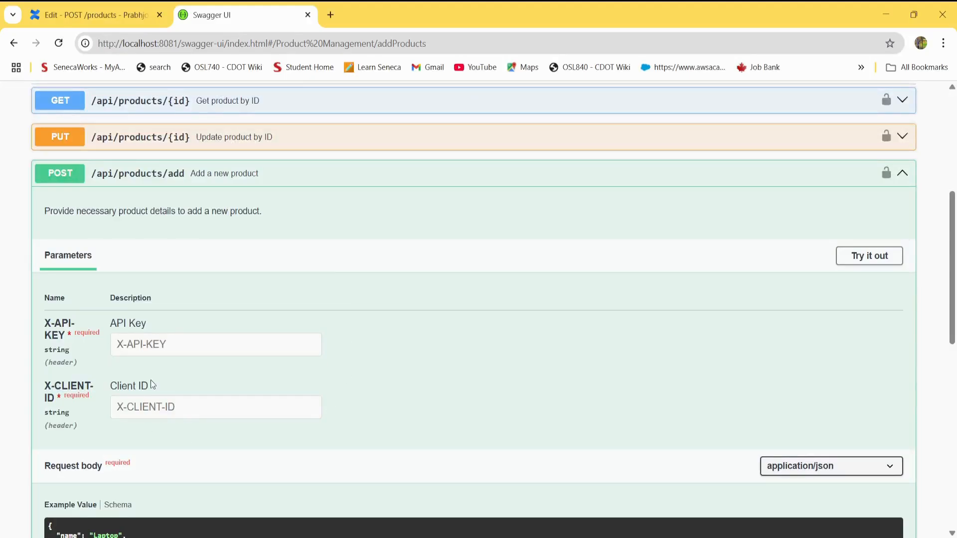
left_click(887, 177)
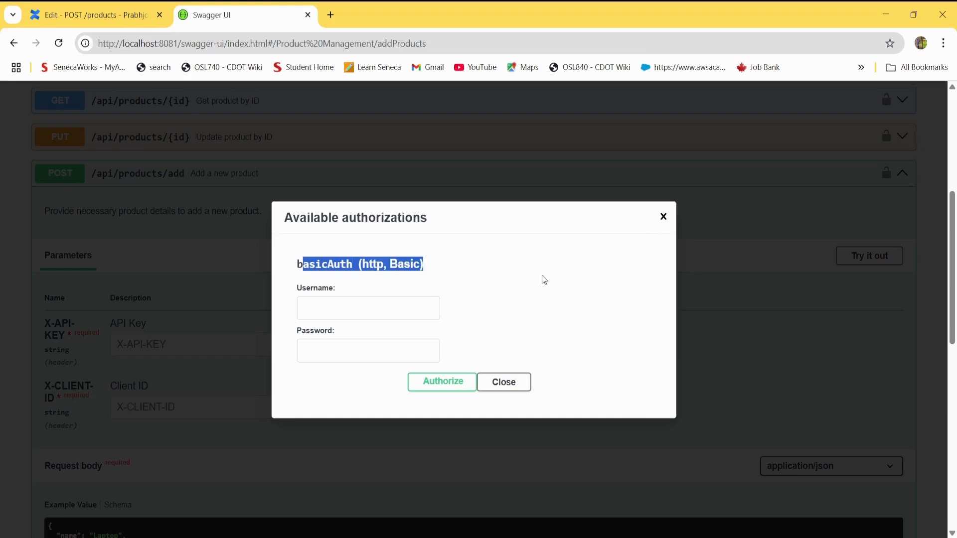
left_click(663, 218)
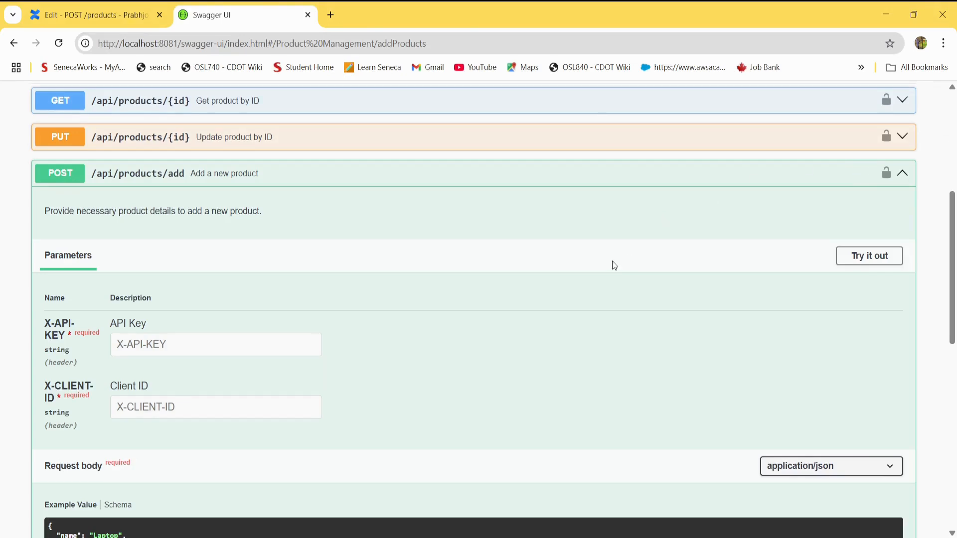
key("alt+Tab")
left_click(311, 140)
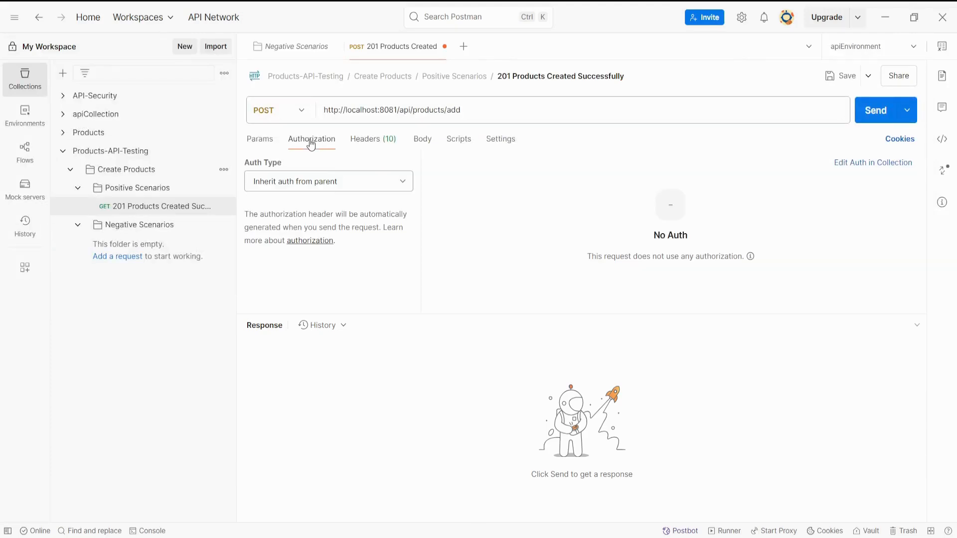
Step: Set the POST request's Auth Type to Basic Auth with a username and password entered
left_click(329, 192)
left_click(320, 247)
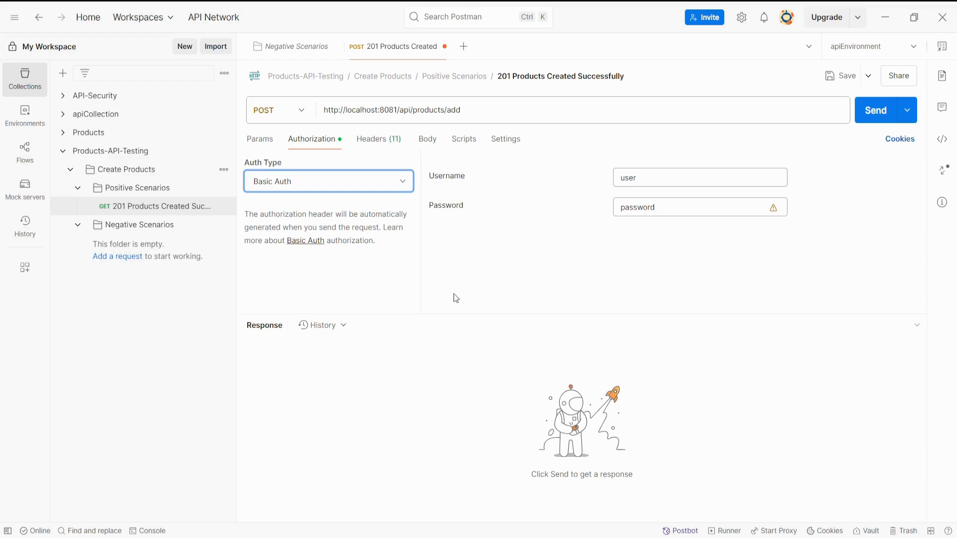
left_click(387, 143)
key("alt+Tab")
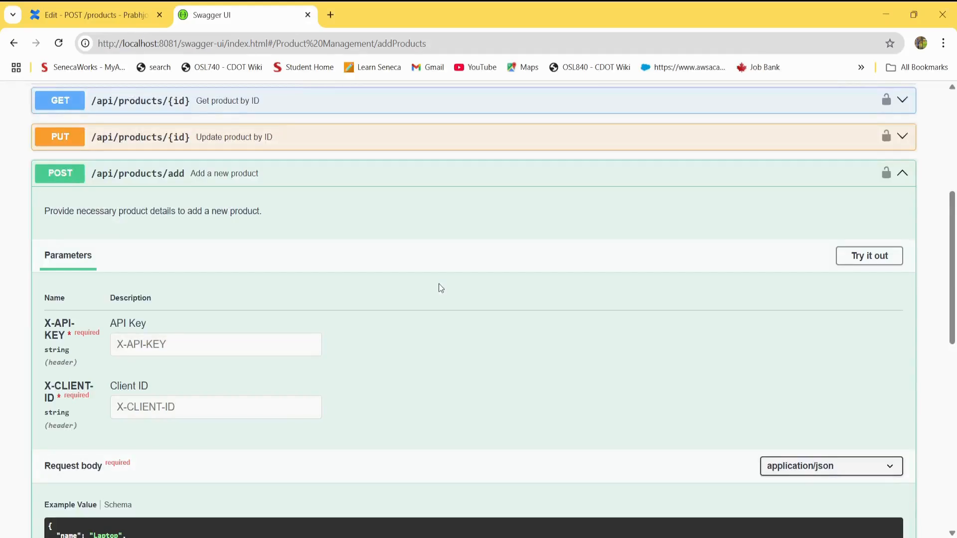
Step: Show the add-product ProductsEntity schema: name, price, description and quantity
left_click_drag(952, 250, 951, 326)
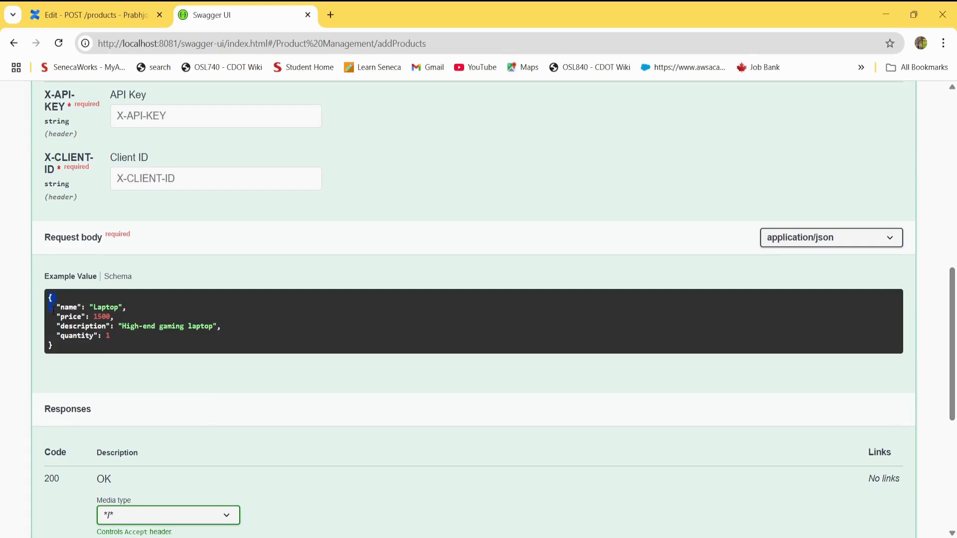
left_click_drag(53, 310, 57, 352)
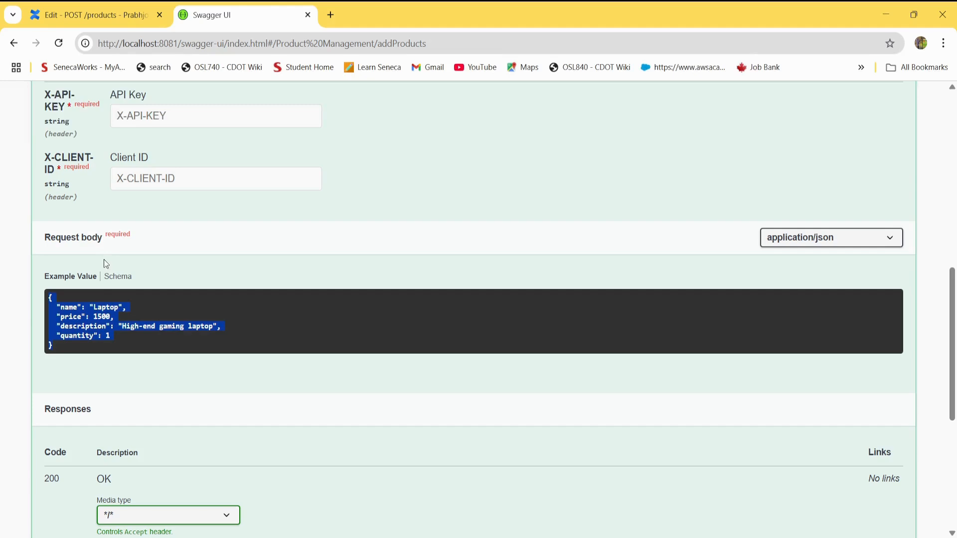
left_click(106, 238)
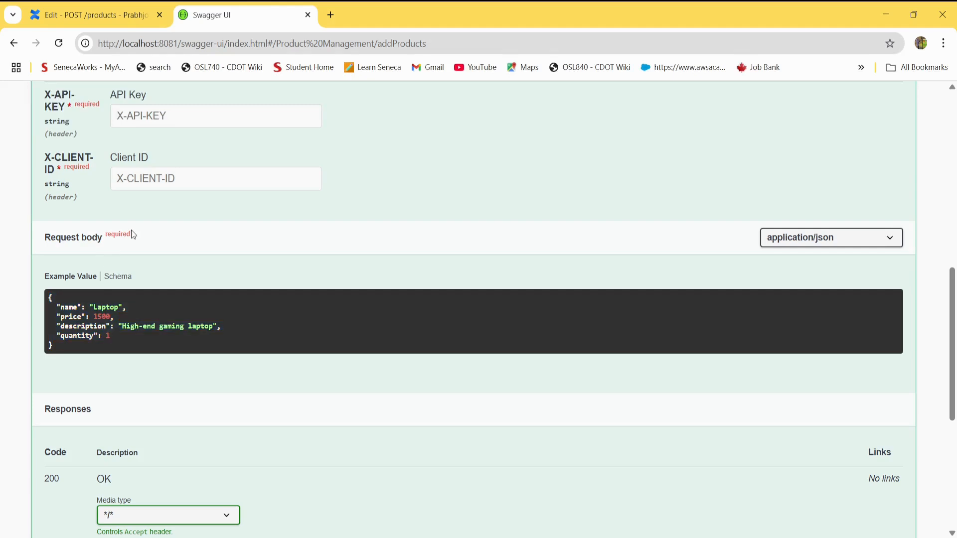
left_click(116, 277)
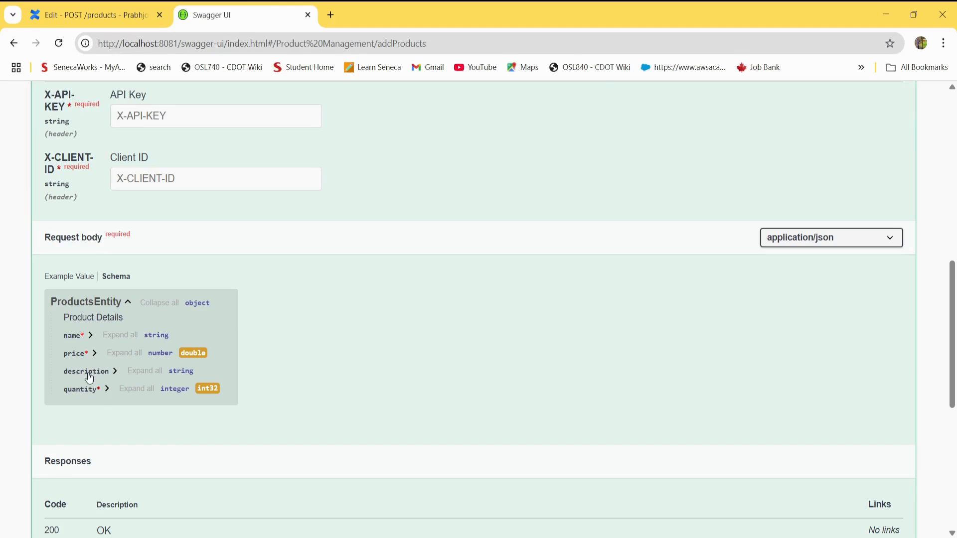
Step: Review the TC201 and TC202 rows and expected outputs in the Confluence test-case table
left_click(91, 17)
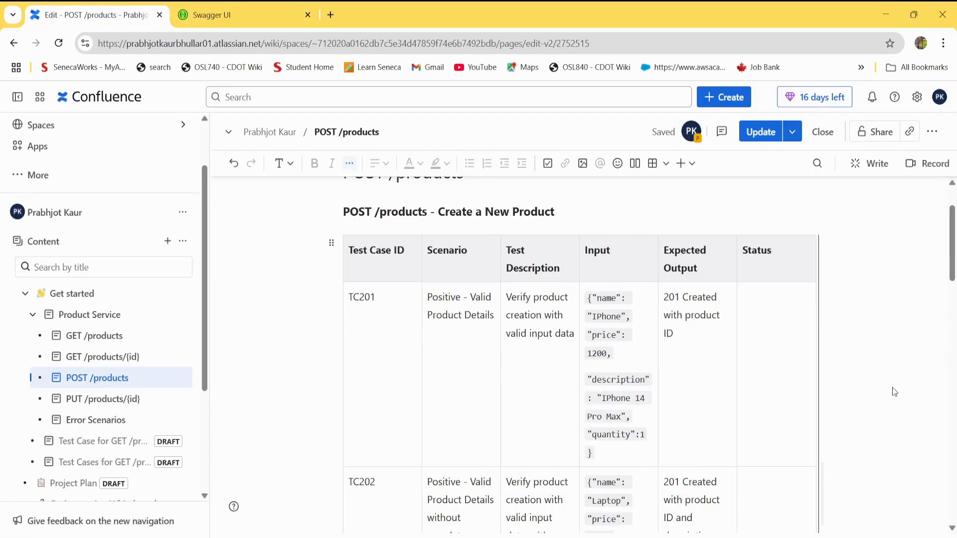
left_click_drag(952, 273, 952, 279)
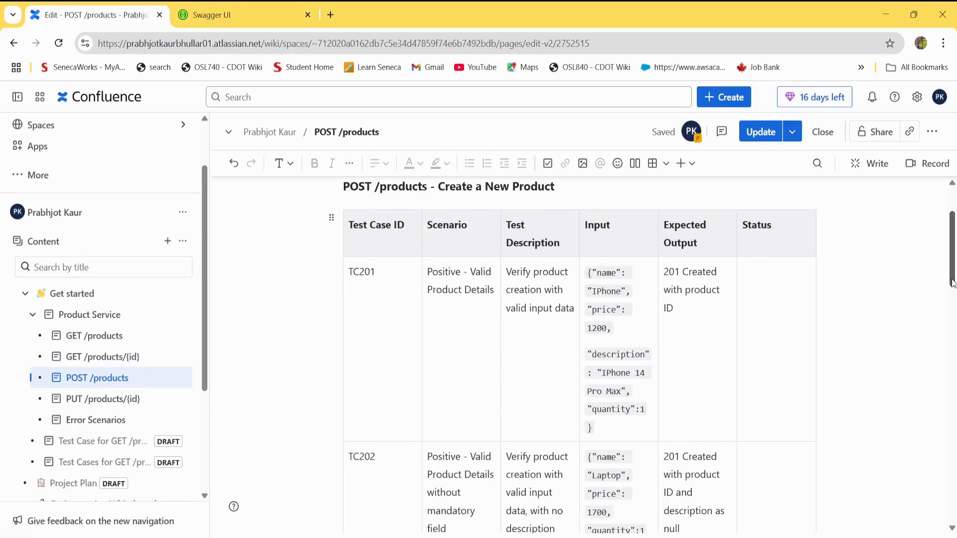
left_click_drag(430, 511, 387, 529)
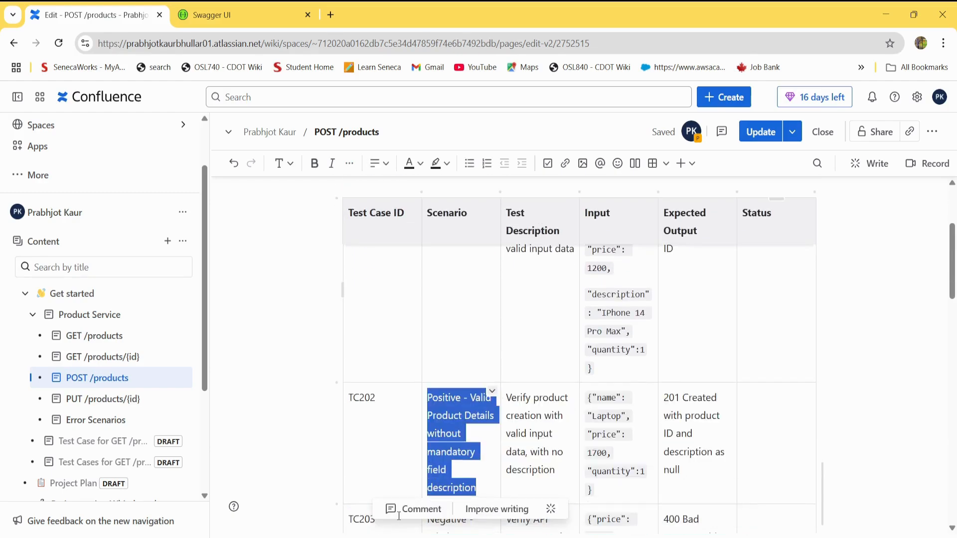
left_click(729, 451)
left_click_drag(952, 279, 953, 264)
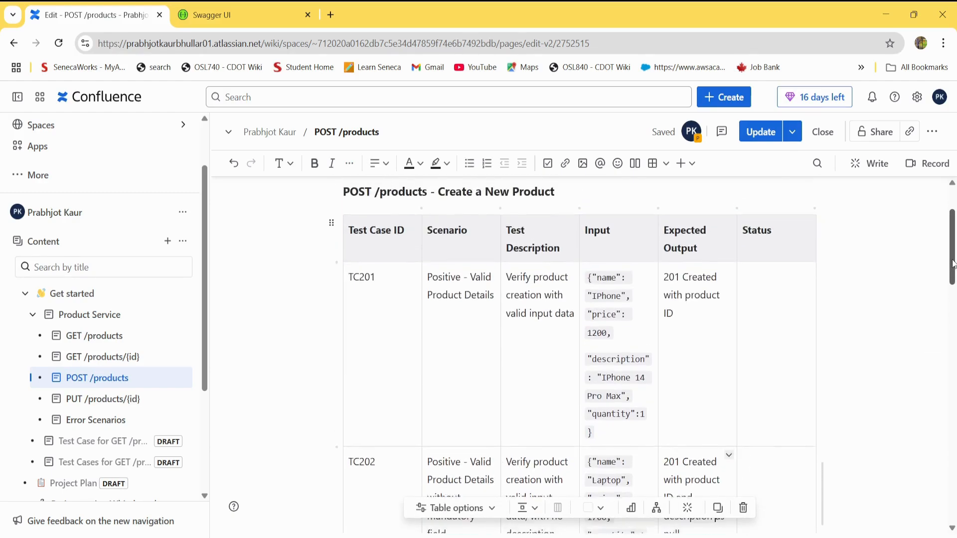
left_click(709, 332)
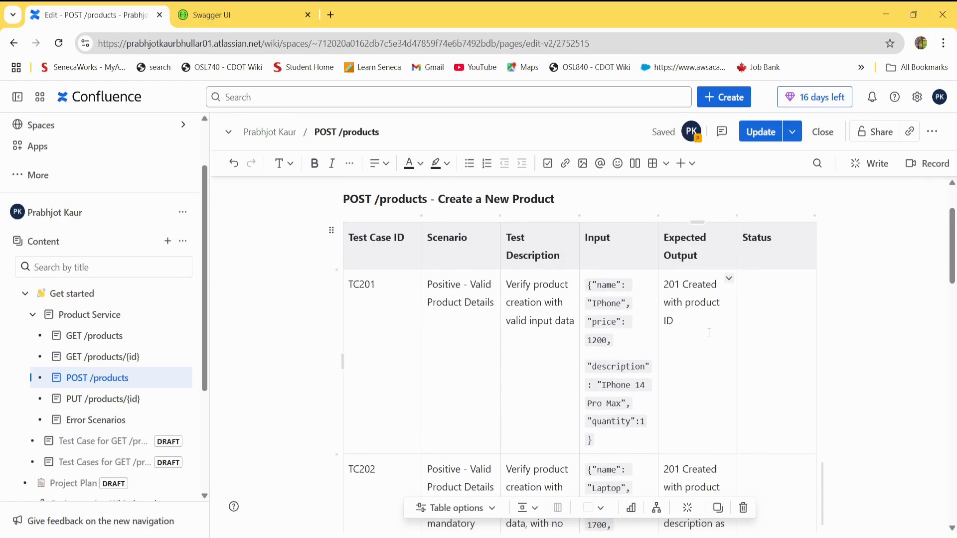
Step: Compare Swagger's example request body, then select TC201's IPhone input JSON in Confluence
left_click(252, 22)
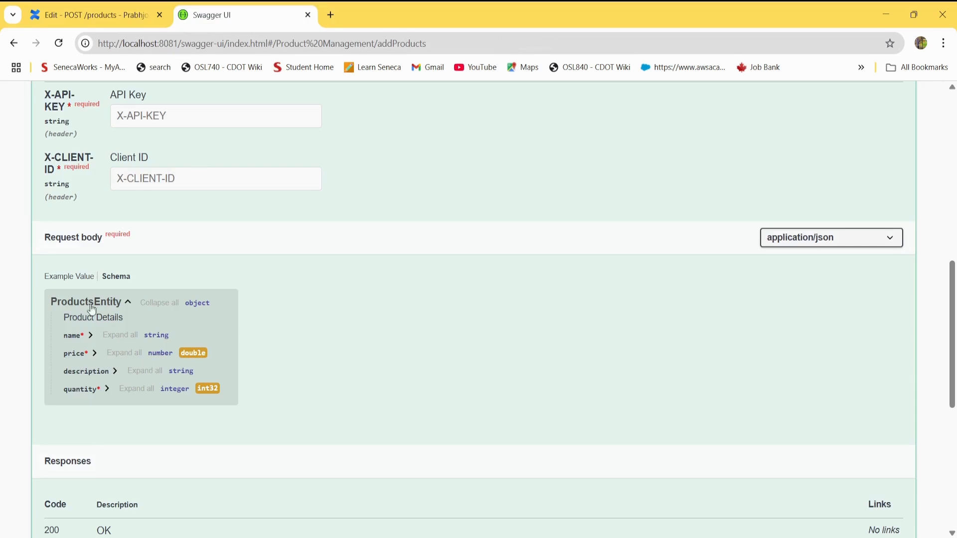
left_click(75, 277)
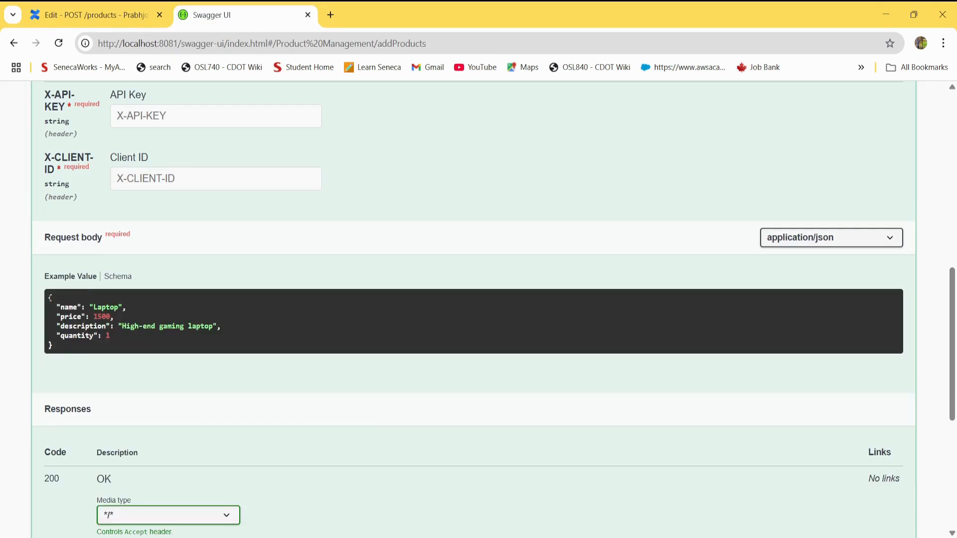
left_click_drag(50, 298, 60, 360)
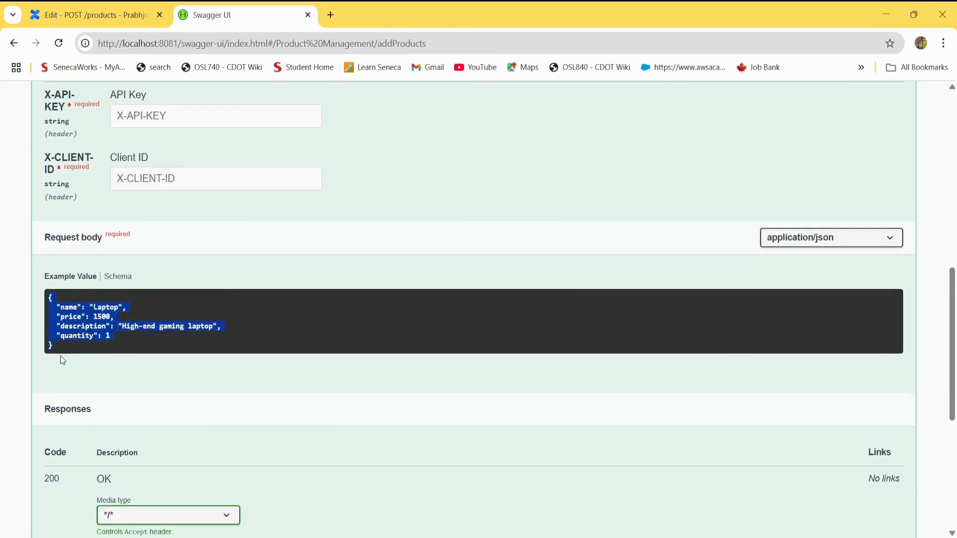
key("alt+Tab")
key("alt+Tab")
left_click(117, 18)
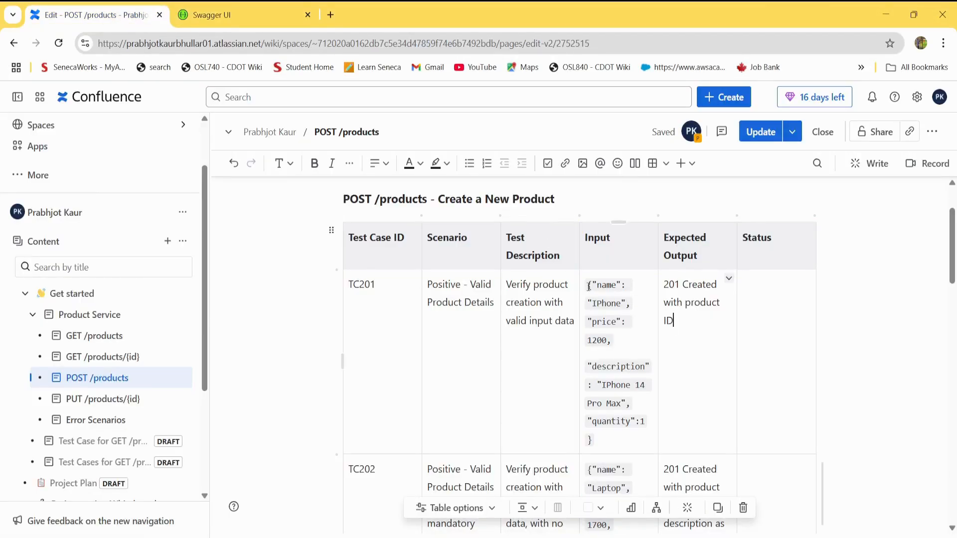
left_click_drag(589, 287, 607, 441)
key("ctrl+c")
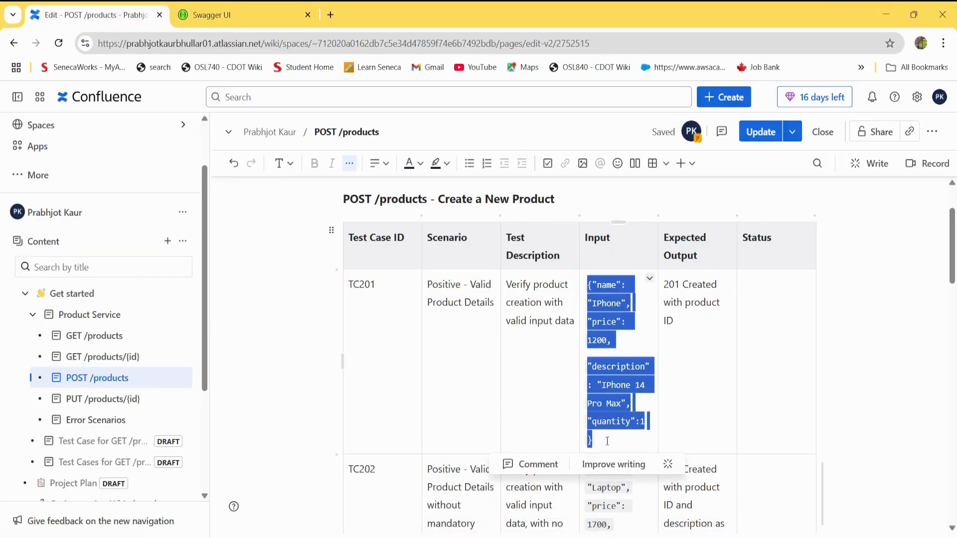
key("alt+Tab")
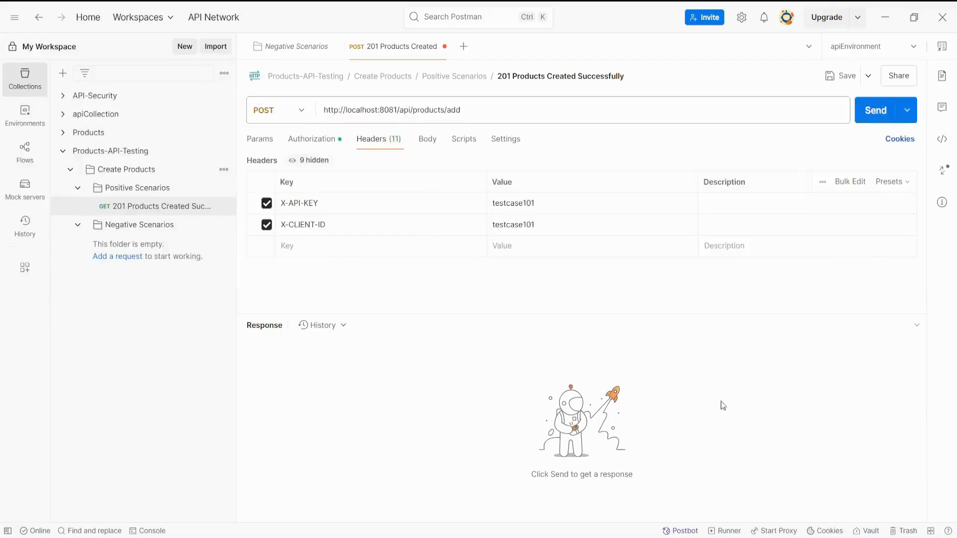
Step: Make the request body raw JSON and paste in TC201's IPhone product JSON
left_click(425, 150)
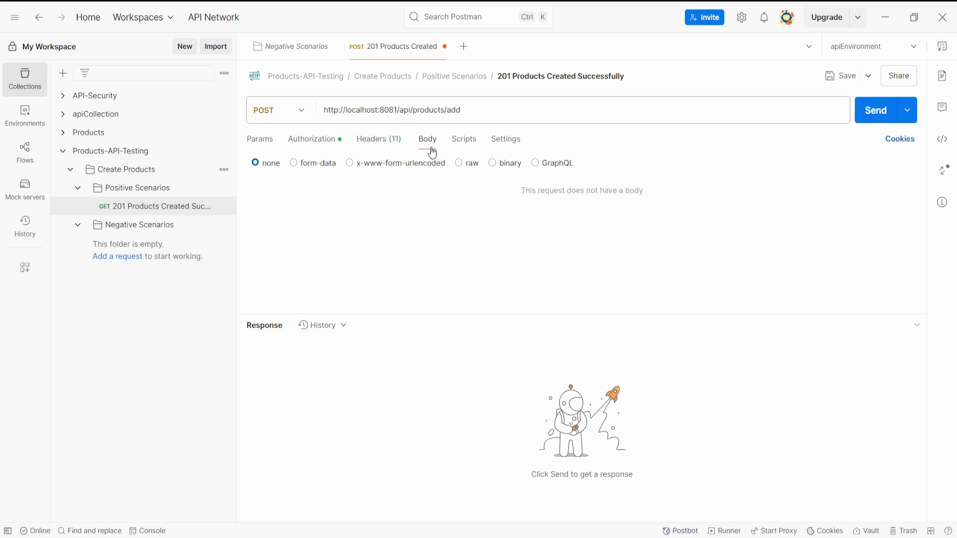
left_click(459, 163)
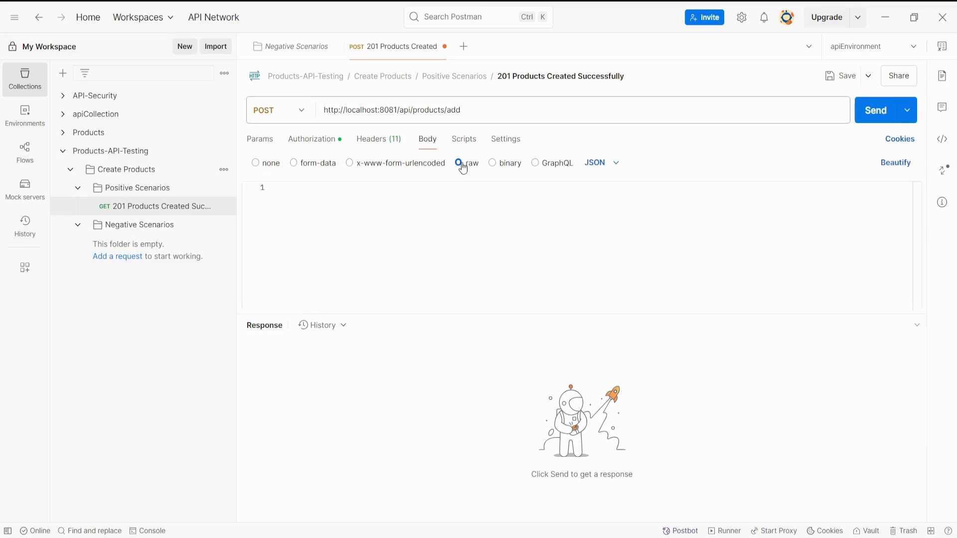
left_click(601, 169)
left_click(623, 229)
left_click(480, 210)
key("ctrl+v")
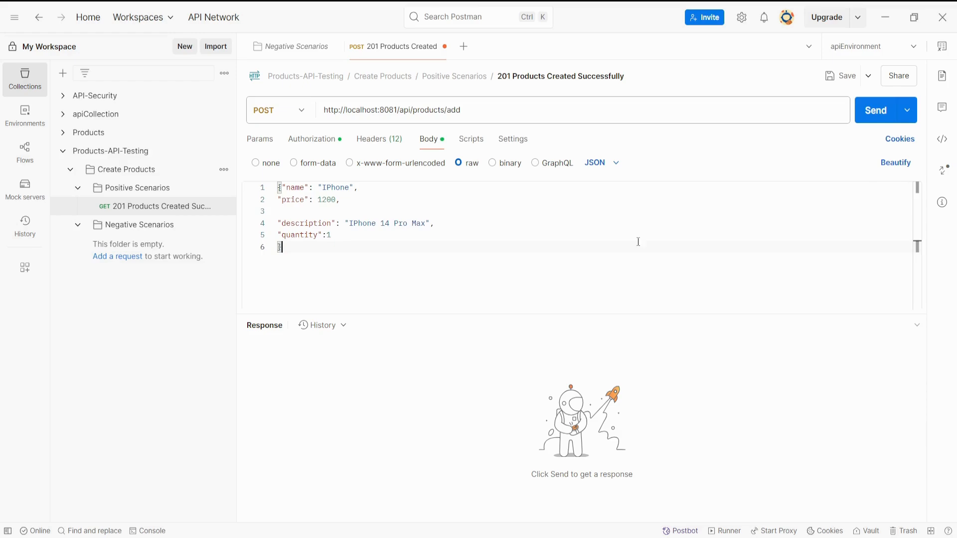
Step: Beautify the JSON body, save the request, and check its X-API-KEY and X-CLIENT-ID headers
left_click_drag(278, 188, 314, 247)
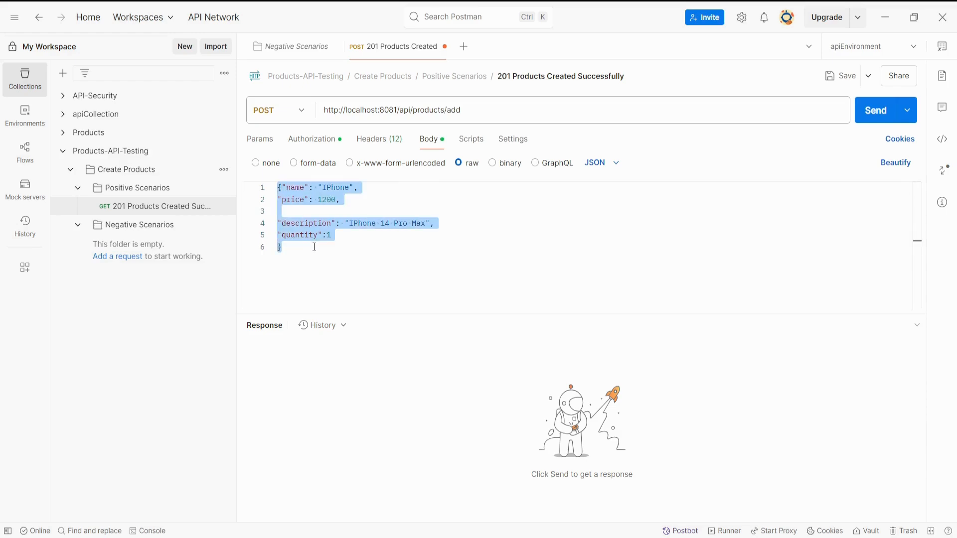
left_click(897, 165)
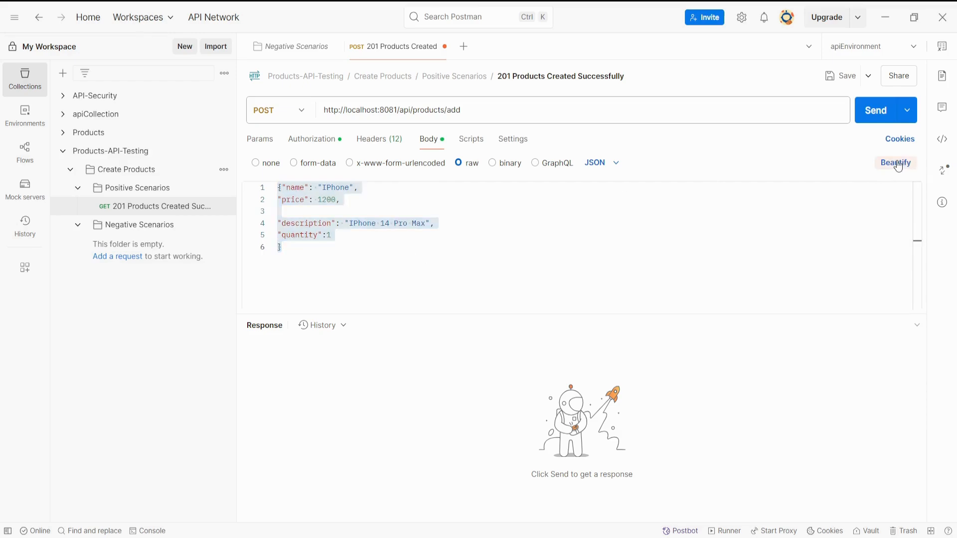
left_click(364, 257)
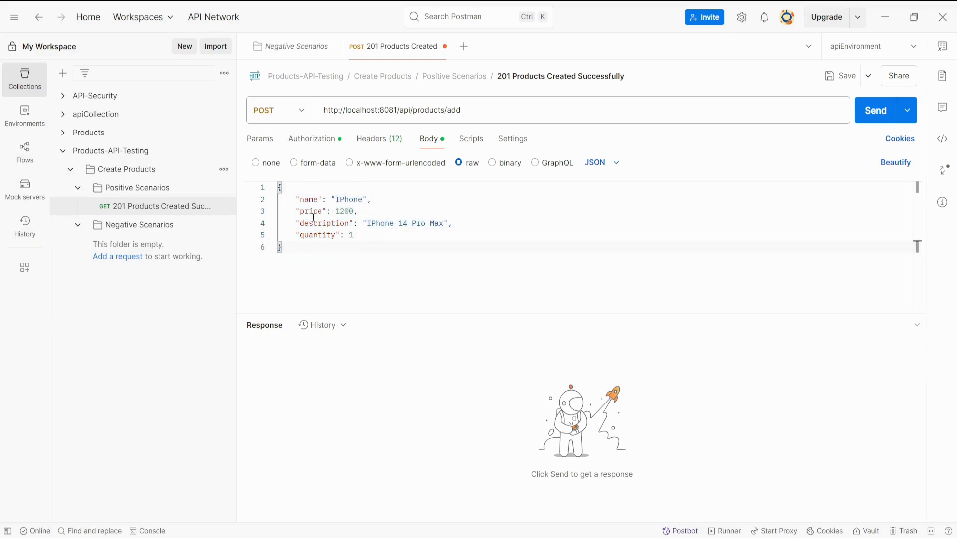
left_click_drag(297, 200, 403, 240)
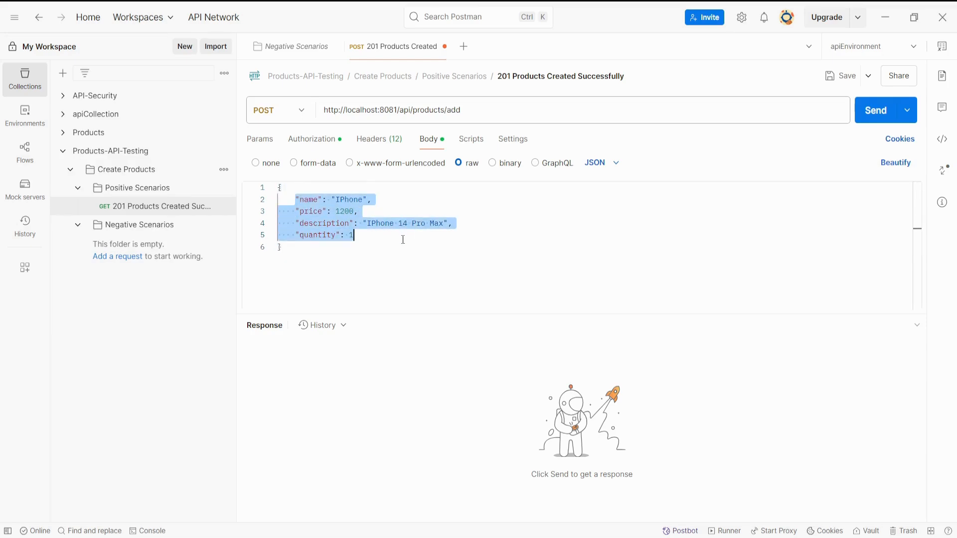
left_click(403, 240)
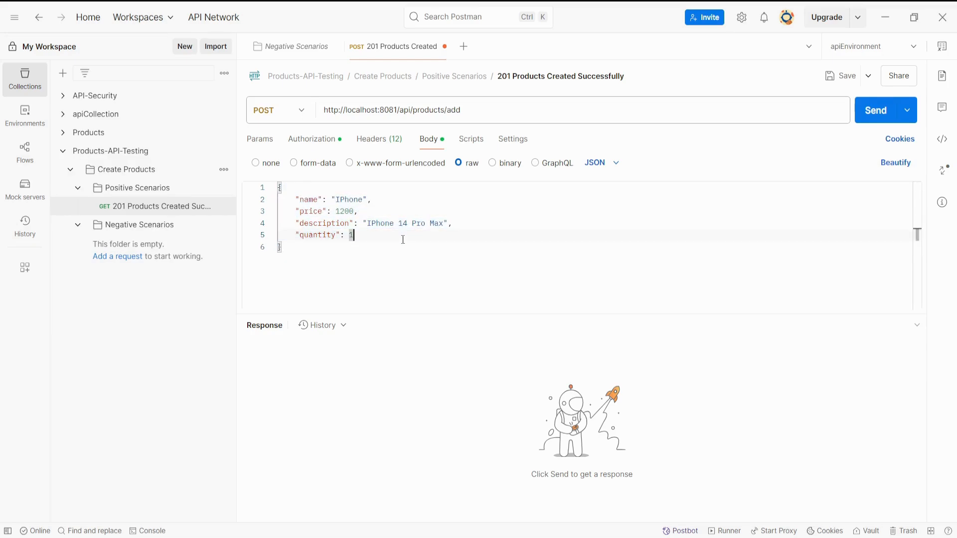
left_click(839, 77)
left_click(461, 258)
left_click(373, 145)
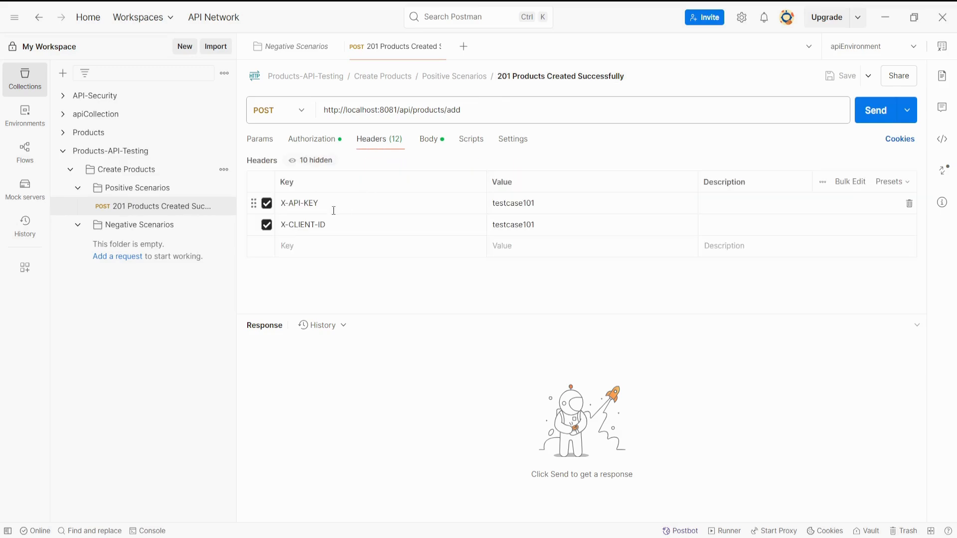
Step: Send the IPhone create-product request and confirm 201 Created with the product returned as id 2
left_click(427, 139)
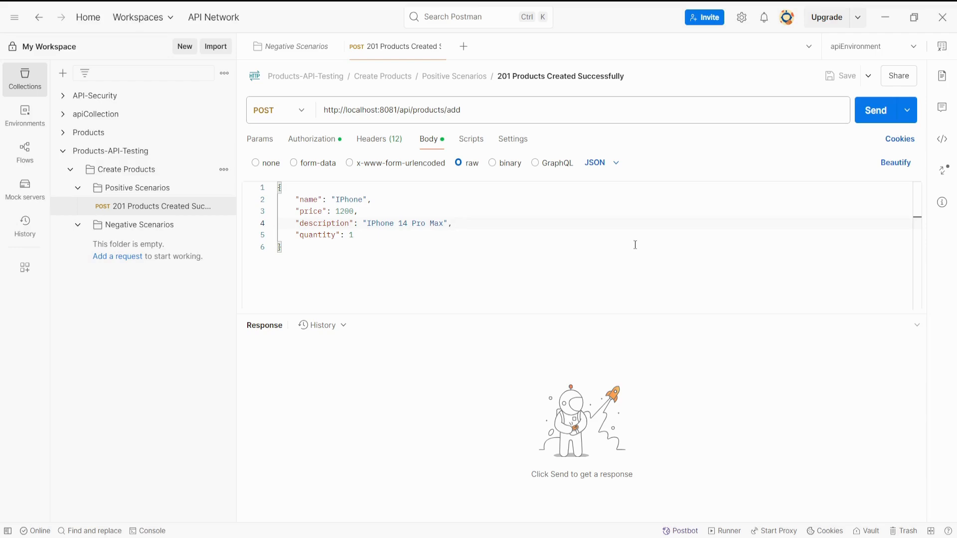
left_click(871, 112)
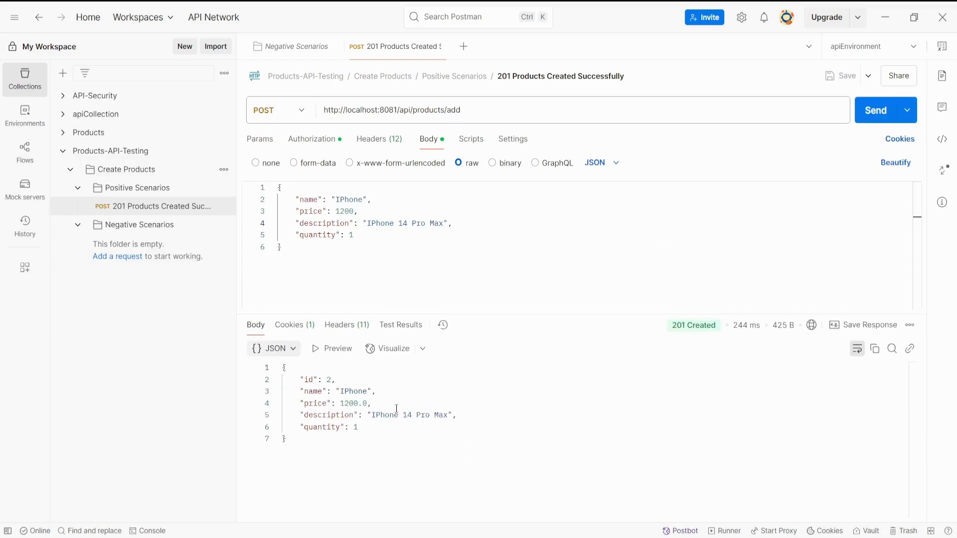
left_click_drag(672, 330, 722, 331)
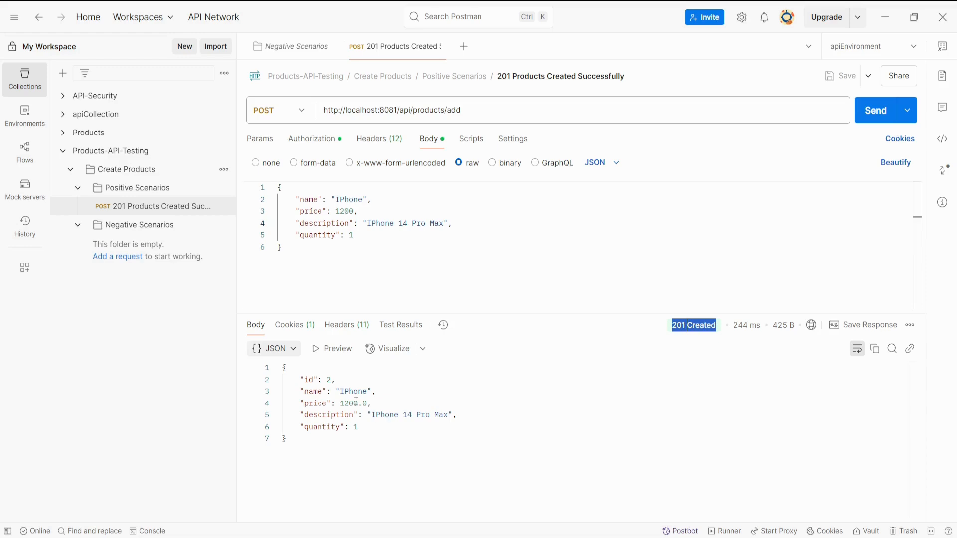
double_click(342, 199)
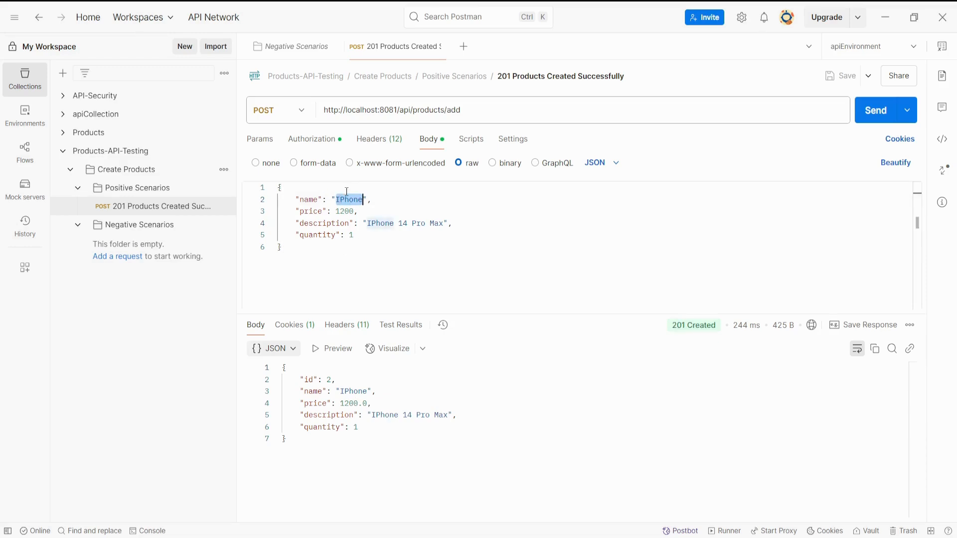
left_click_drag(282, 368, 293, 441)
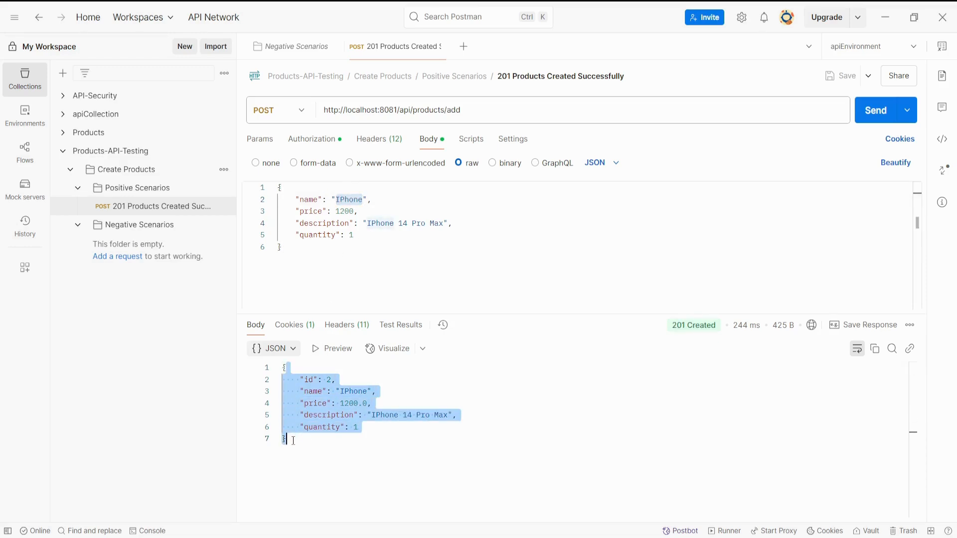
left_click(395, 445)
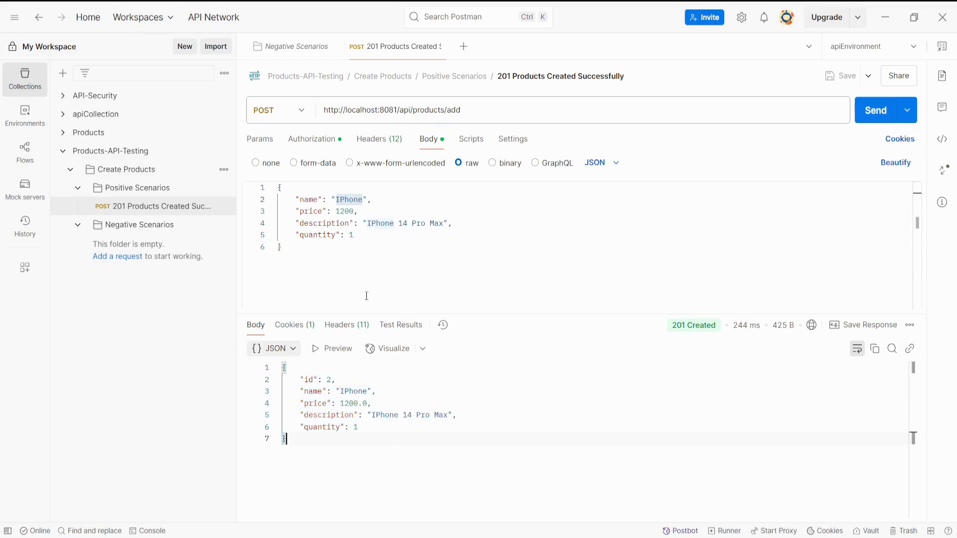
left_click_drag(300, 380, 349, 379)
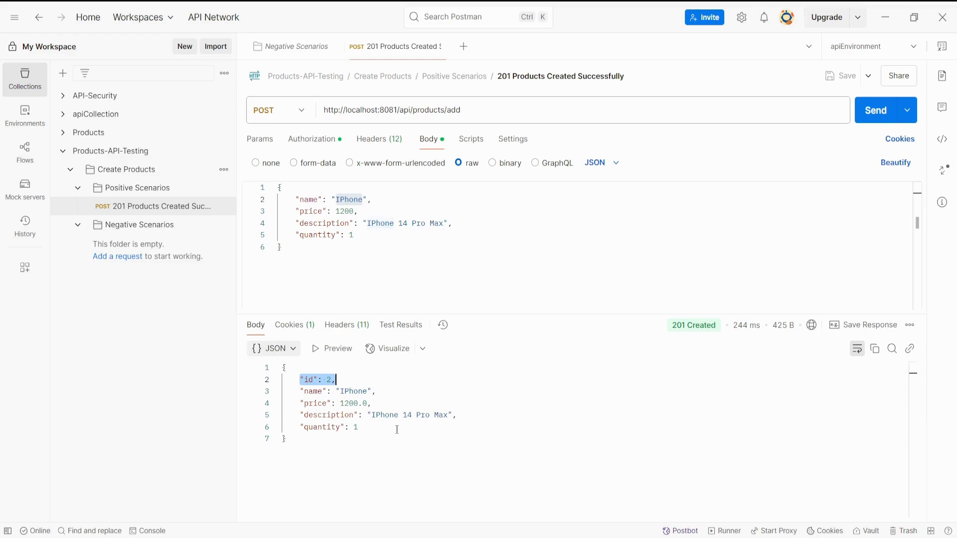
key("alt+Tab")
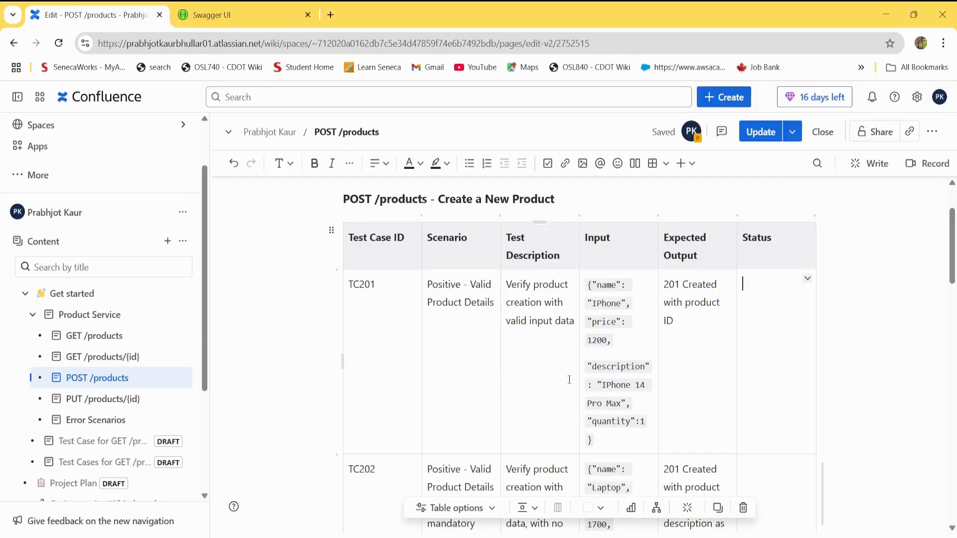
Step: Check TC201's expected output and type Passed in its Status cell
double_click(668, 287)
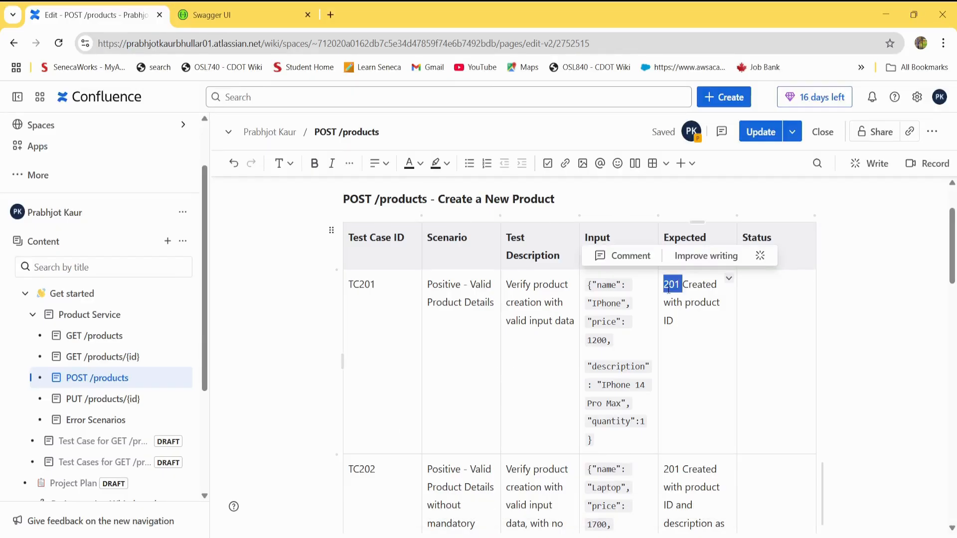
left_click_drag(682, 285, 700, 324)
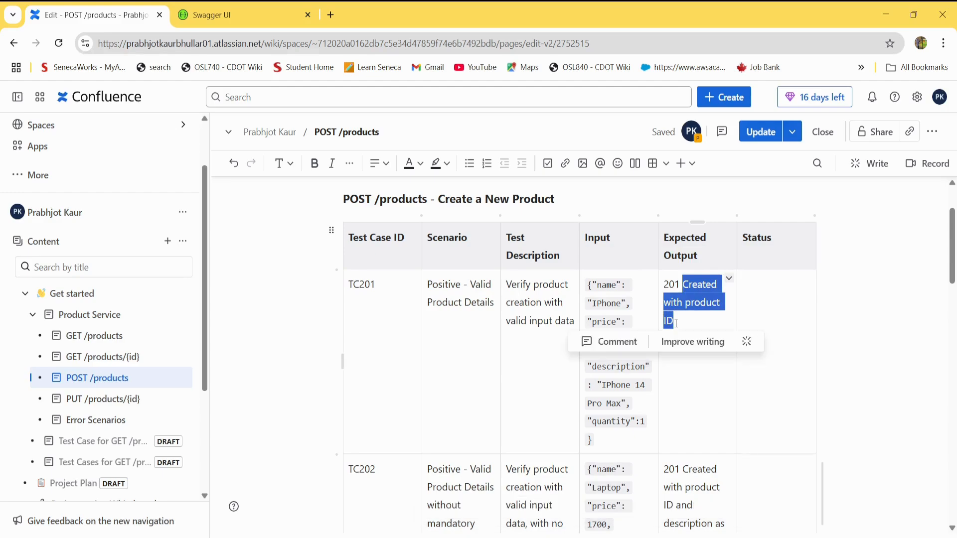
left_click(677, 395)
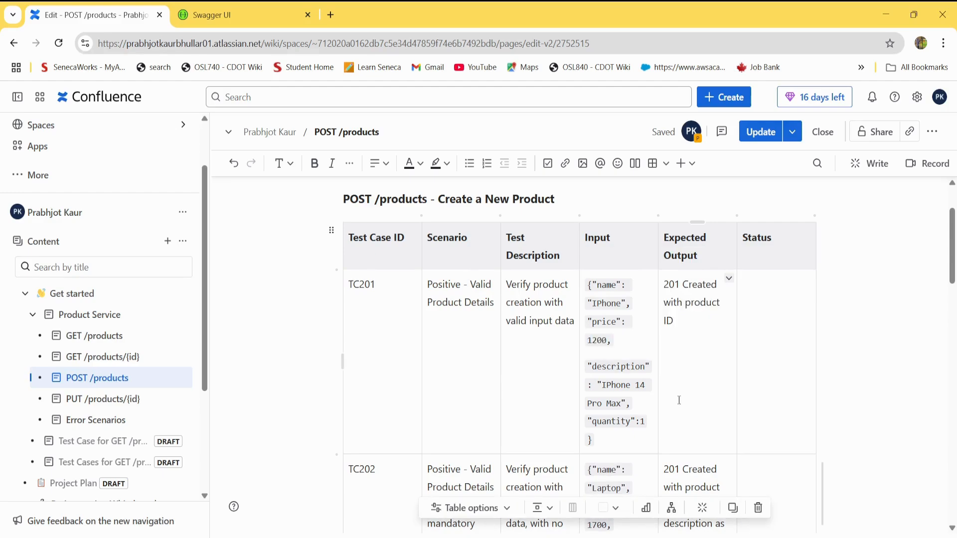
left_click(773, 311)
type("Passed")
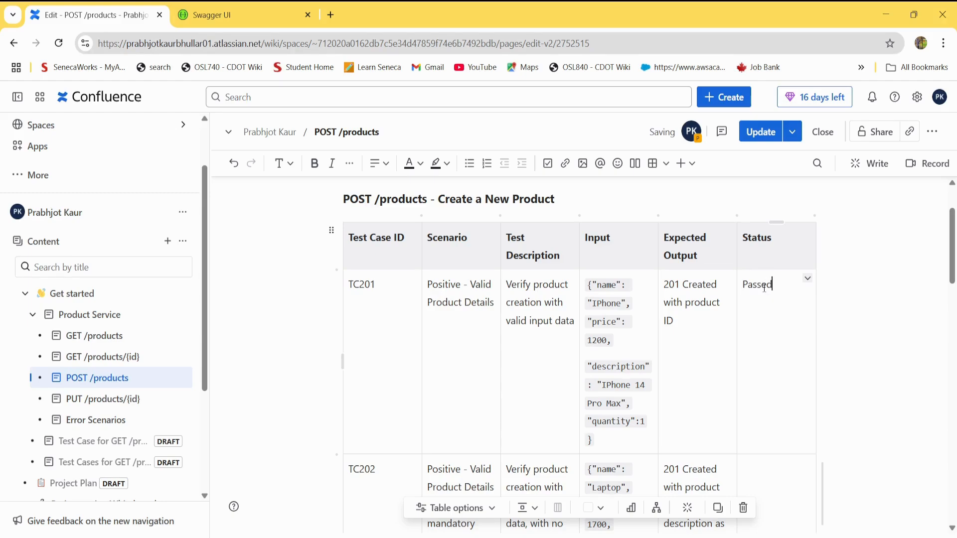
Step: Make TC201's Passed status bold and green
double_click(762, 285)
key("ctrl+b")
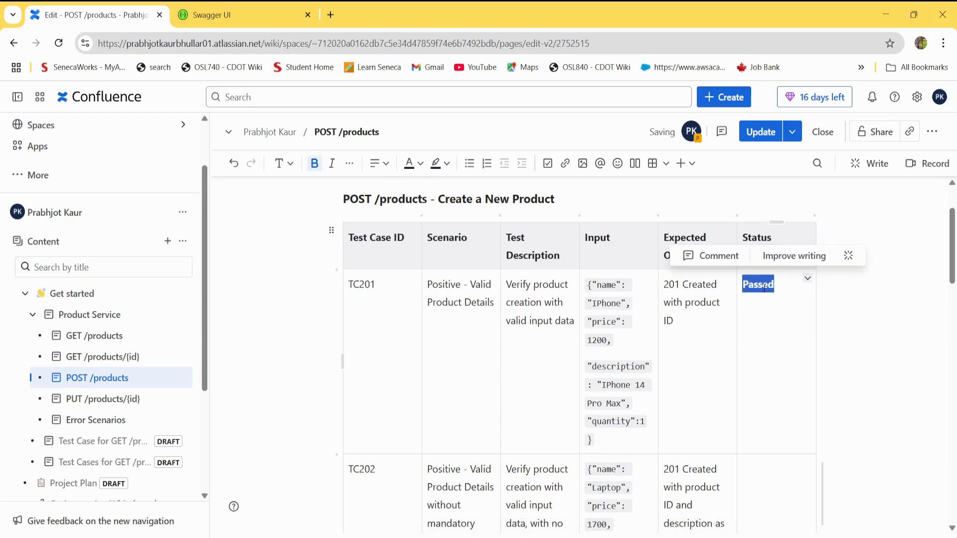
left_click(447, 165)
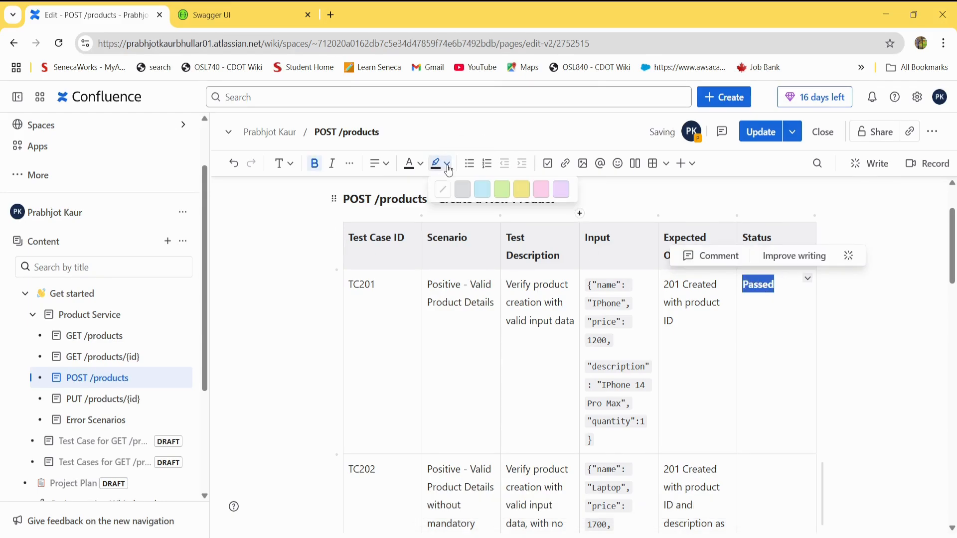
left_click(411, 165)
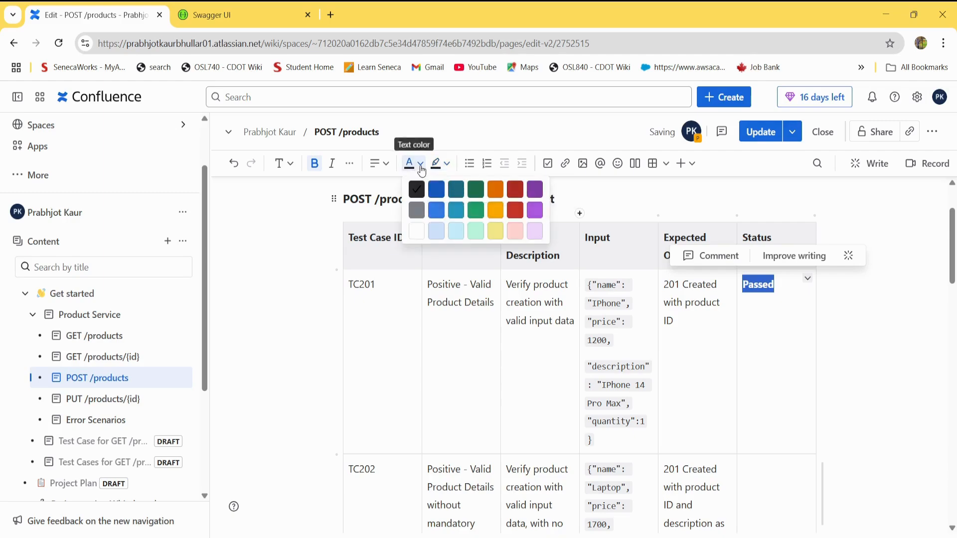
left_click(477, 191)
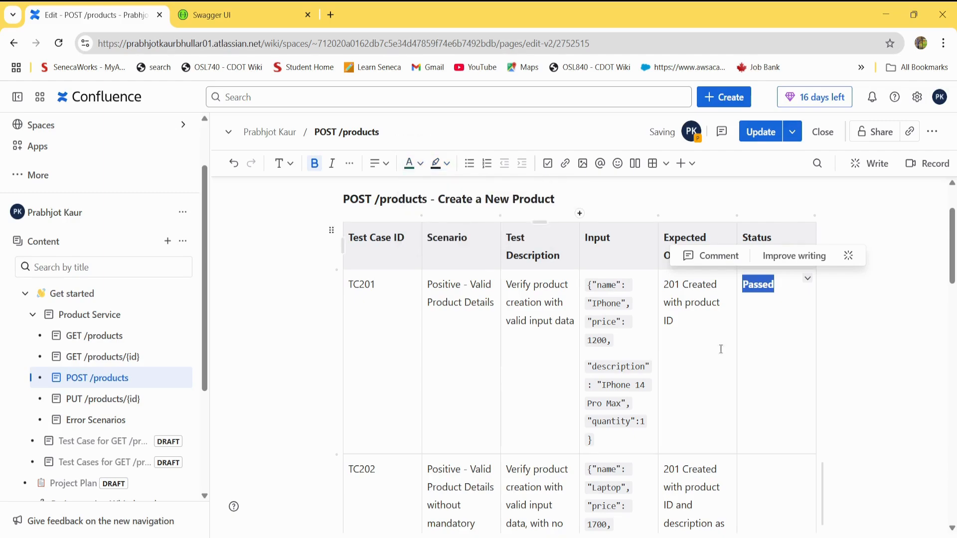
left_click(763, 364)
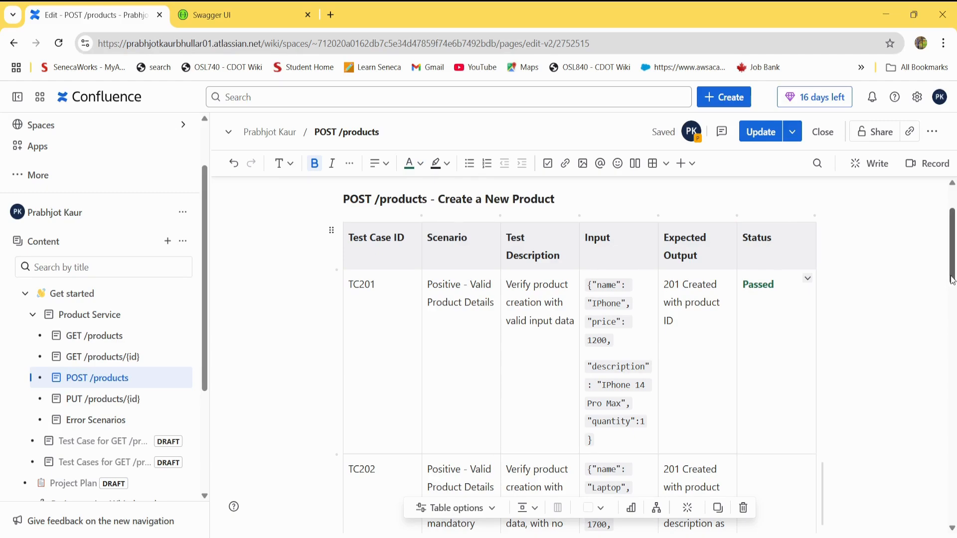
left_click_drag(948, 282, 953, 305)
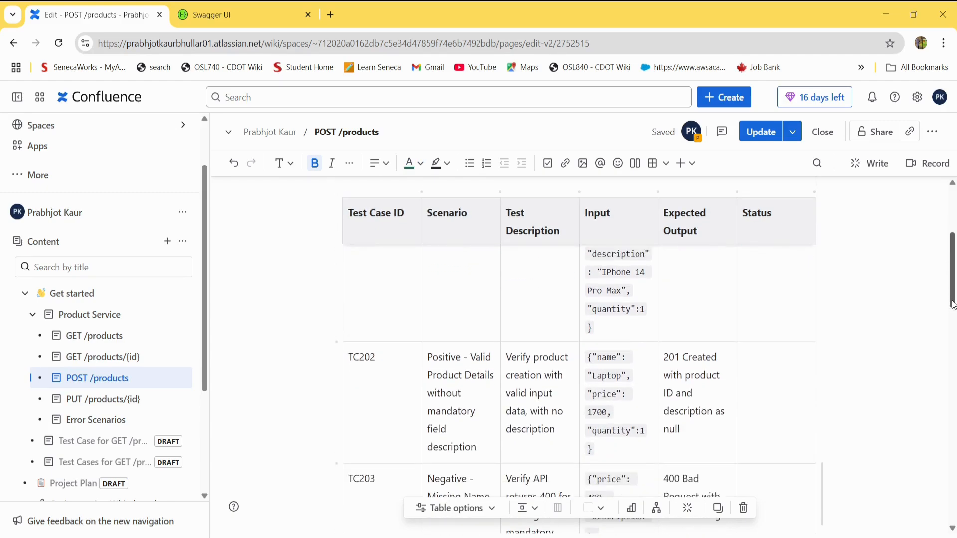
Step: Confirm in Swagger's schema that description is the only optional product field
left_click(259, 19)
left_click(117, 277)
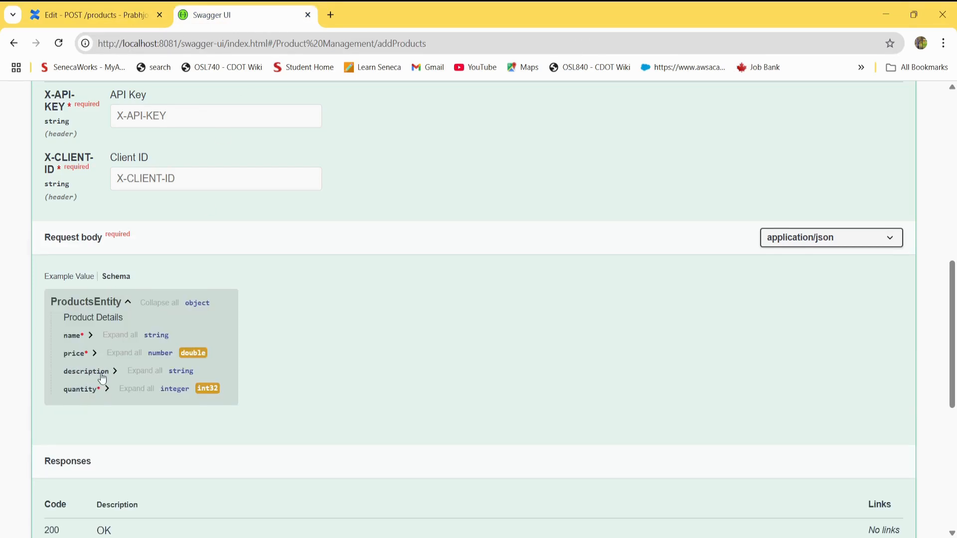
key("alt+Tab")
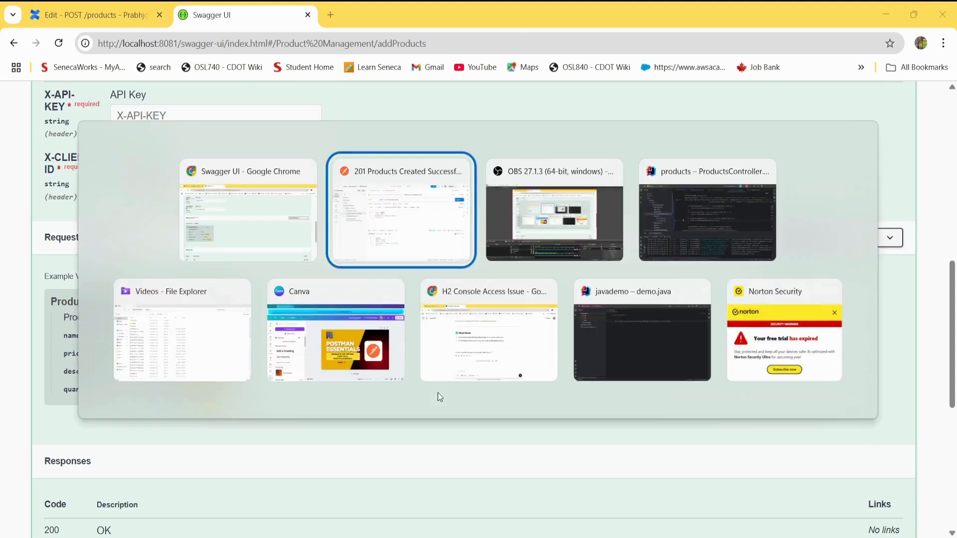
left_click(294, 225)
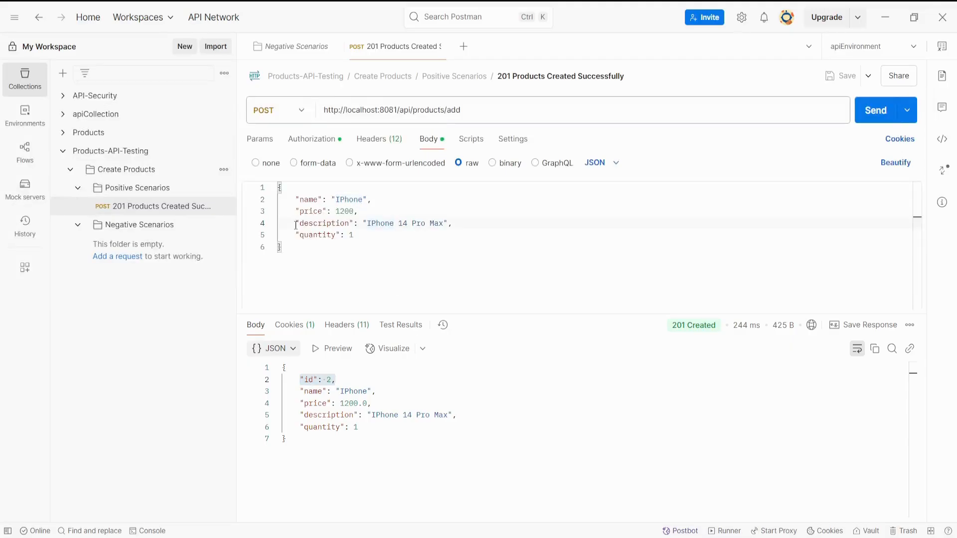
Step: Comment out the description line with //, keeping name IPhone, price 1200 and quantity 1
type("//")
left_click(402, 256)
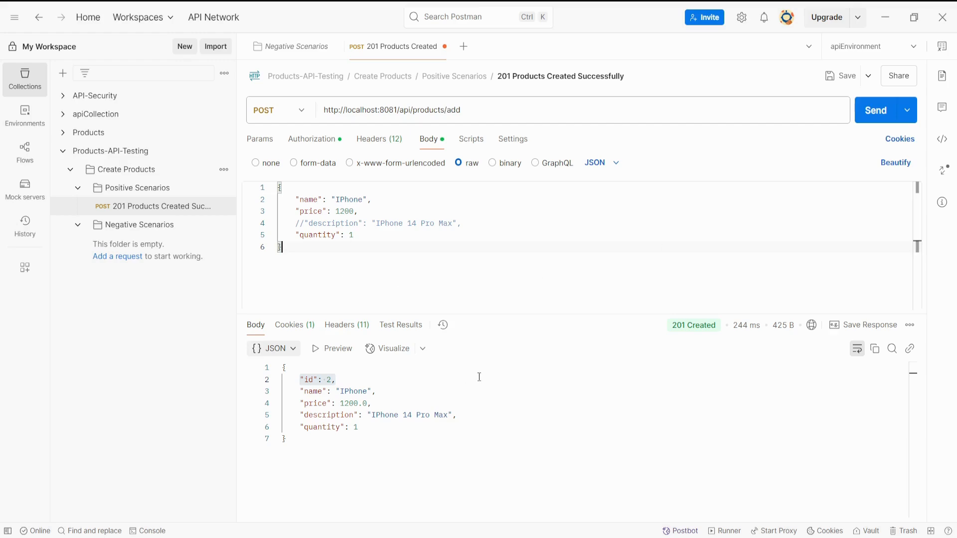
double_click(350, 199)
type("La")
key("ctrl+z")
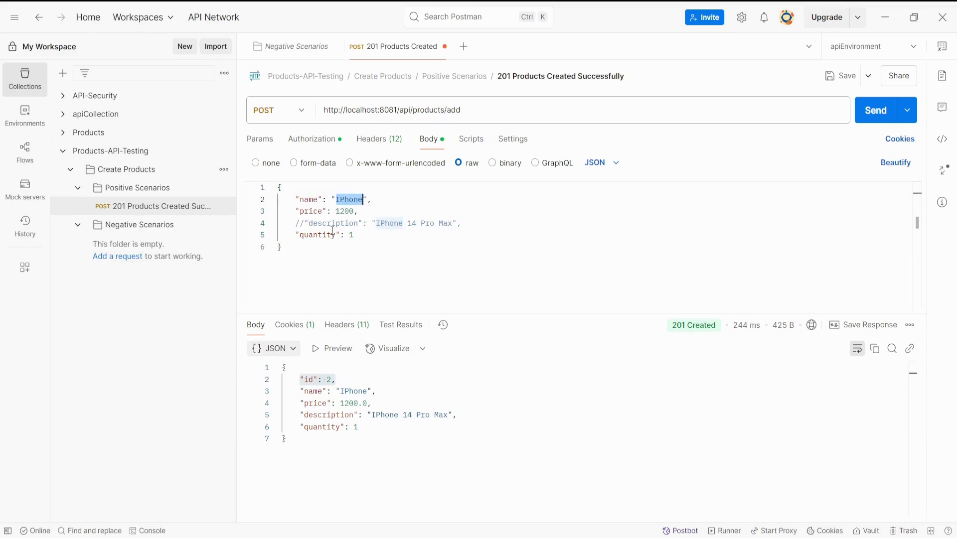
Step: Duplicate the 201 Products Created Successfully request and rename the copy TC202
left_click(224, 208)
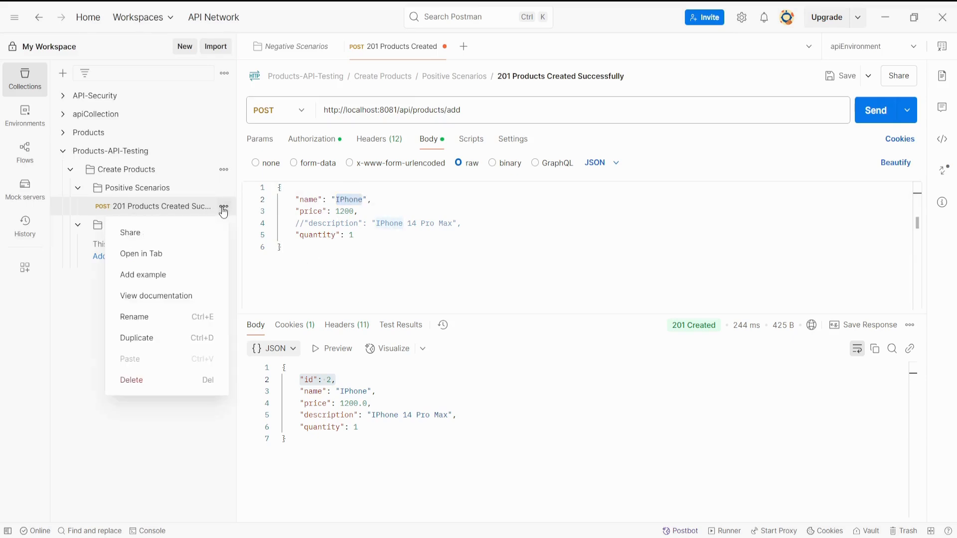
left_click(153, 338)
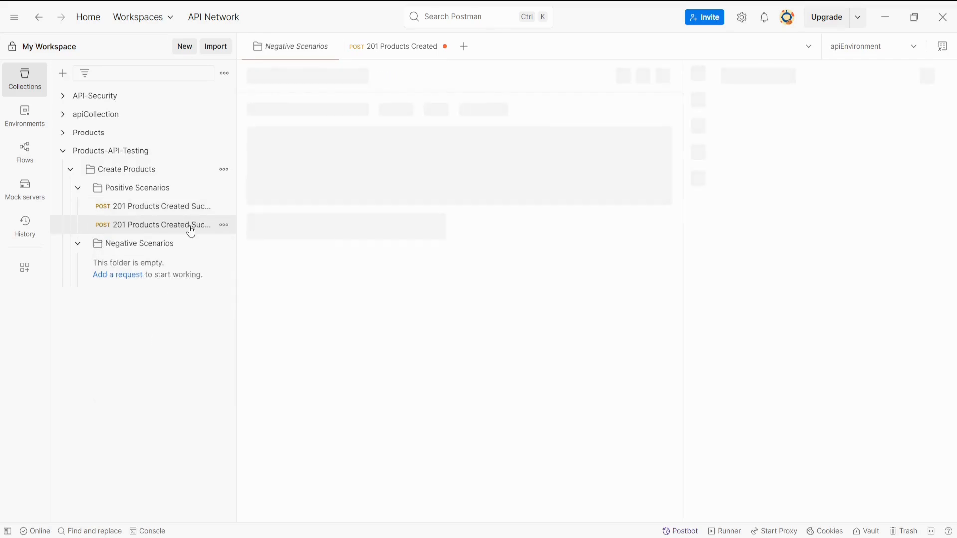
left_click(632, 73)
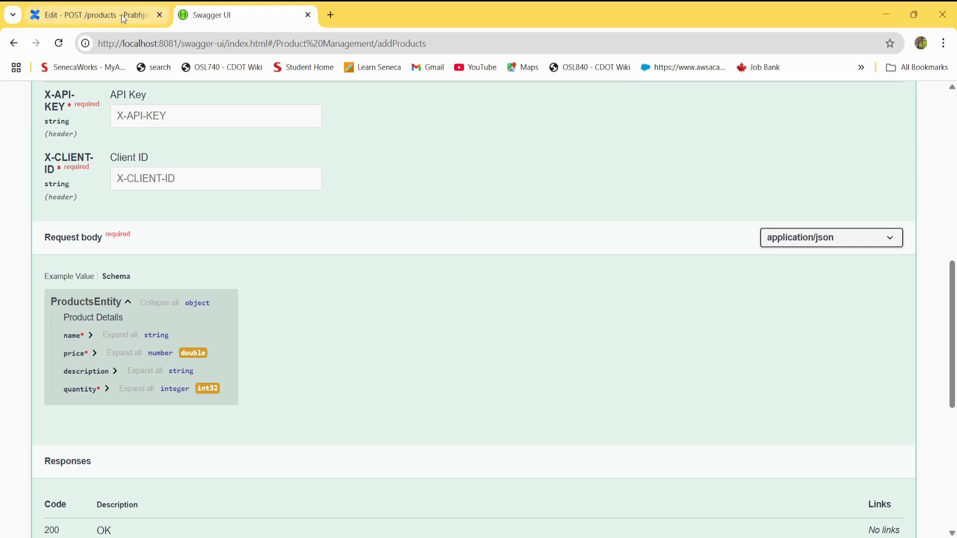
left_click(122, 14)
double_click(360, 357)
key("ctrl+c")
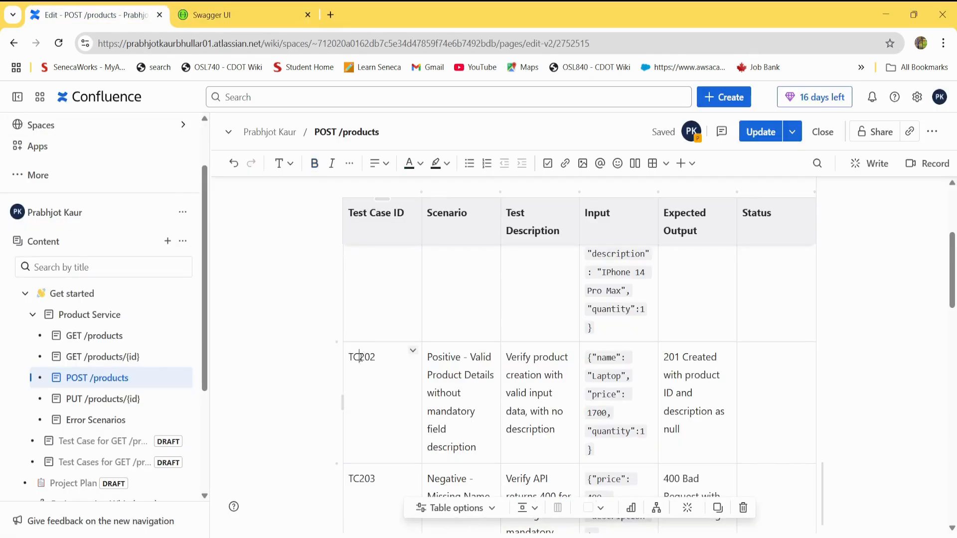
key("alt+Tab")
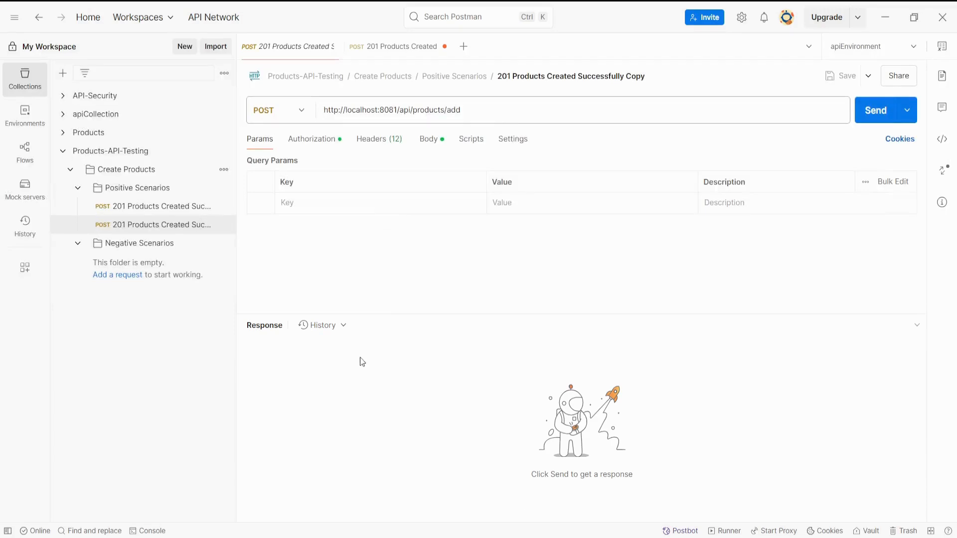
left_click(511, 74)
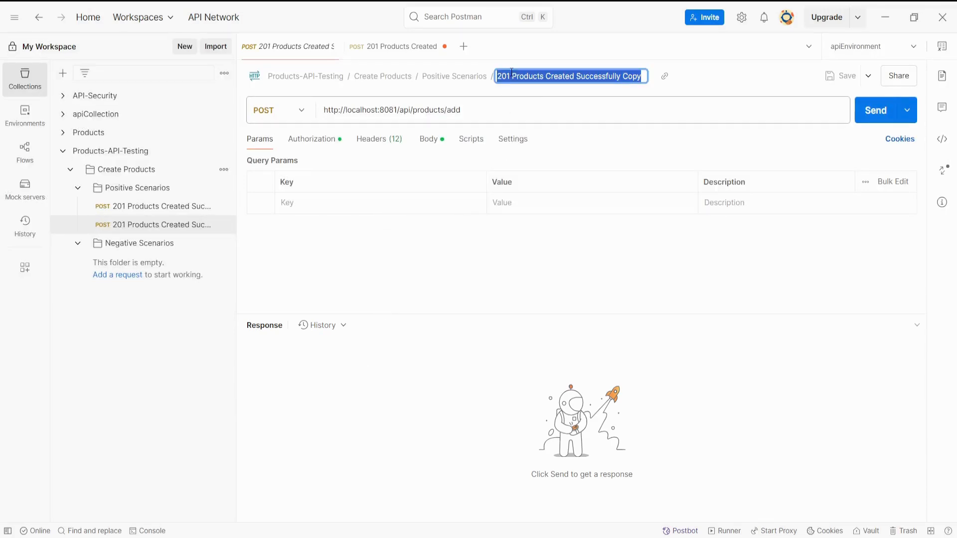
key("ctrl+v")
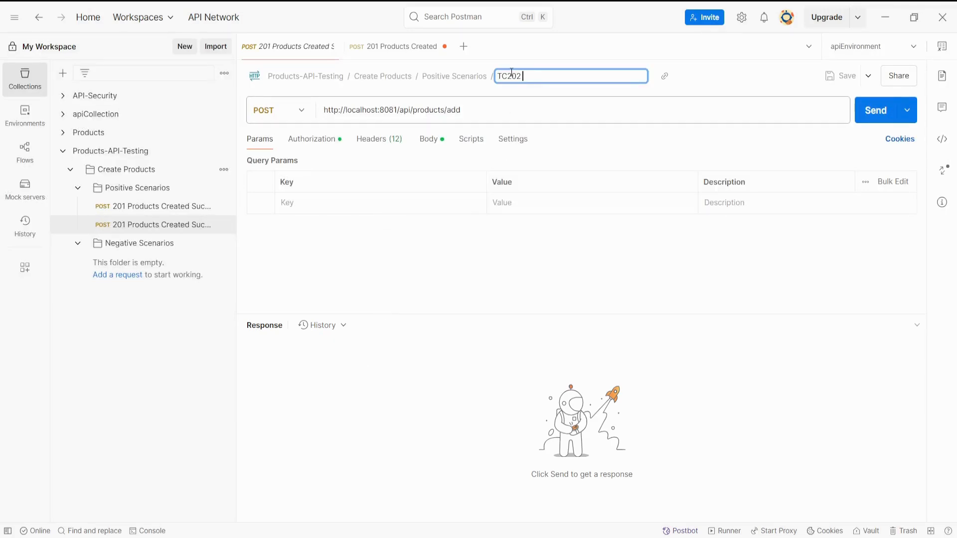
key("Return")
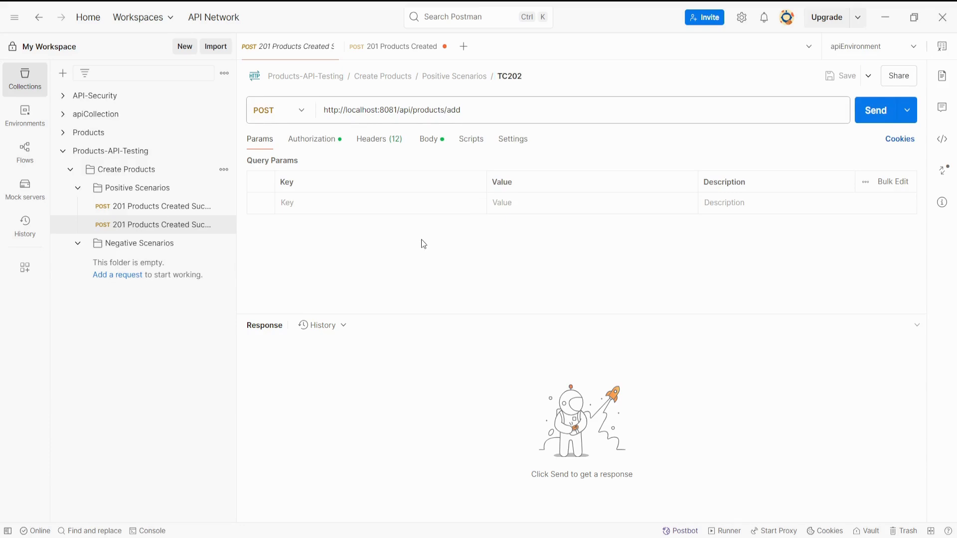
Step: Comment out TC202's description line with // and send the request
left_click(428, 139)
left_click(294, 224)
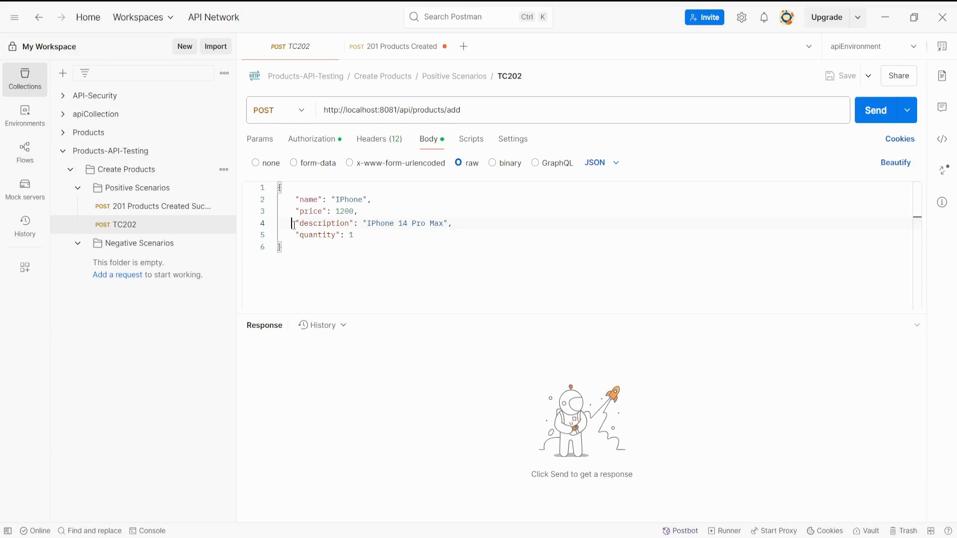
type("//")
left_click(365, 282)
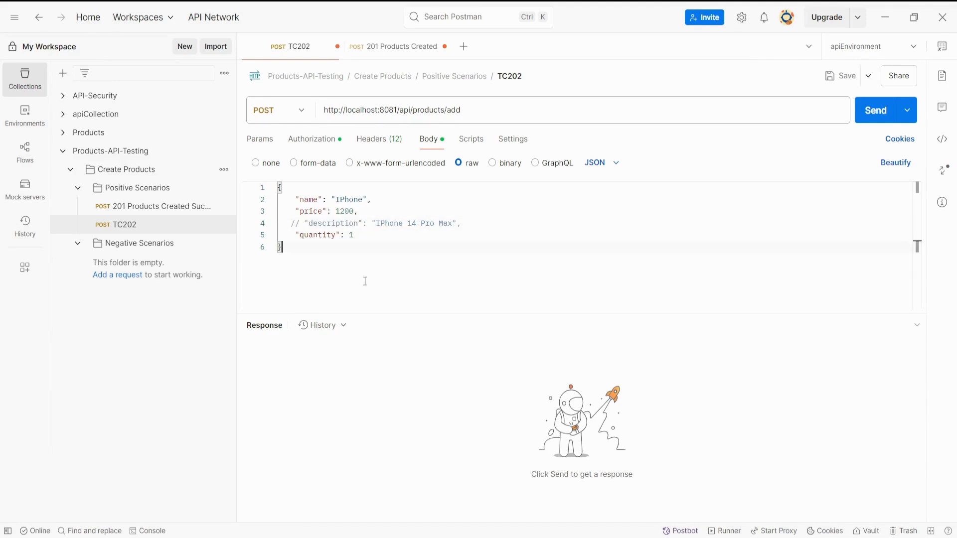
left_click(873, 116)
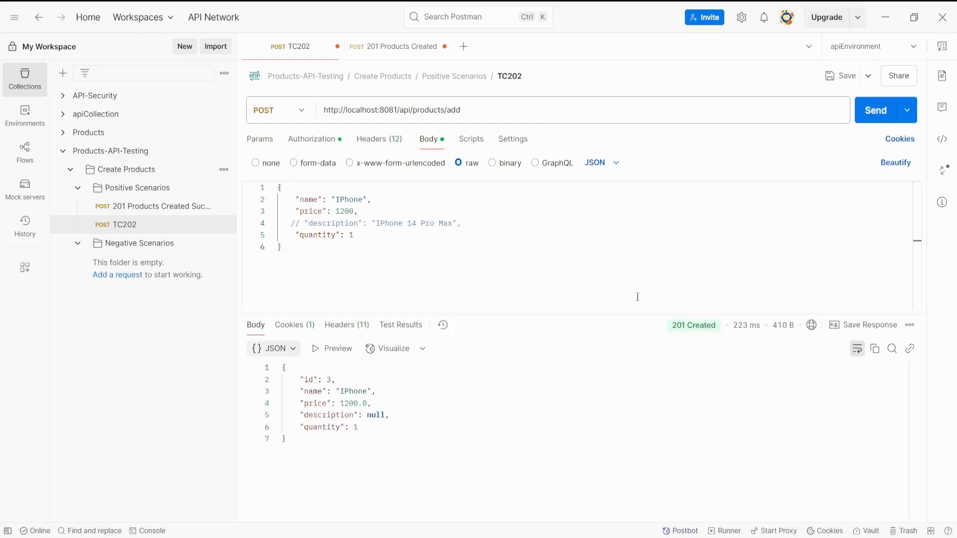
Step: Inspect TC202's 201 Created response: IPhone product as id 3 with description null
left_click(426, 405)
left_click_drag(300, 380, 388, 430)
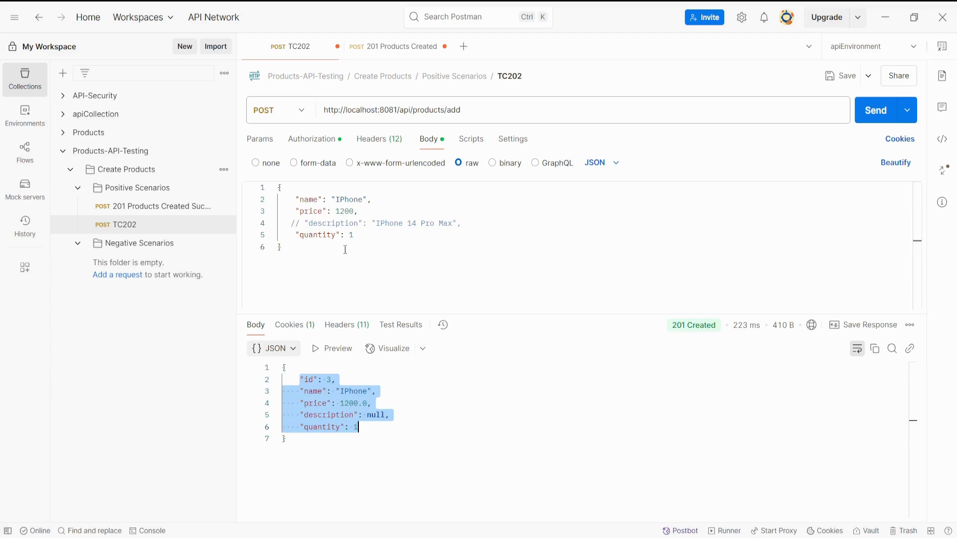
double_click(377, 416)
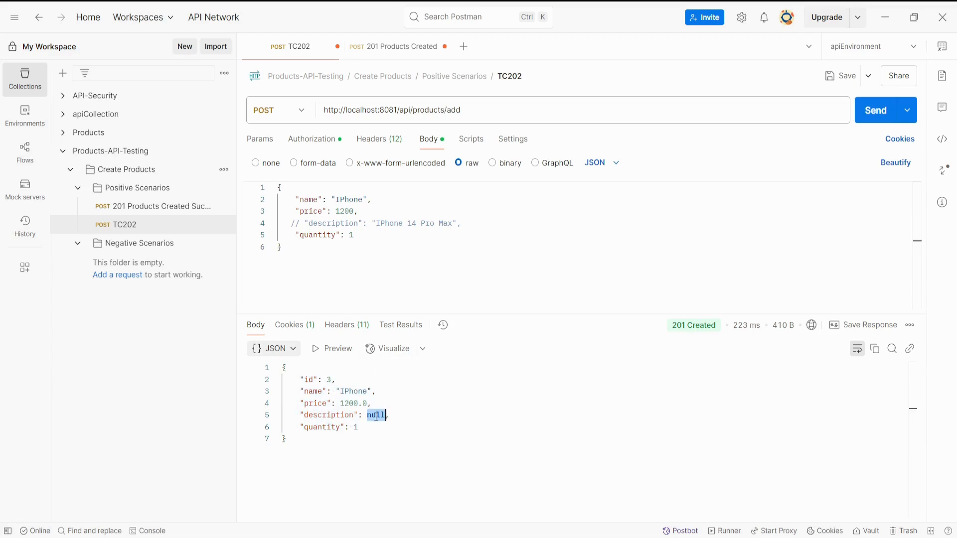
left_click(352, 247)
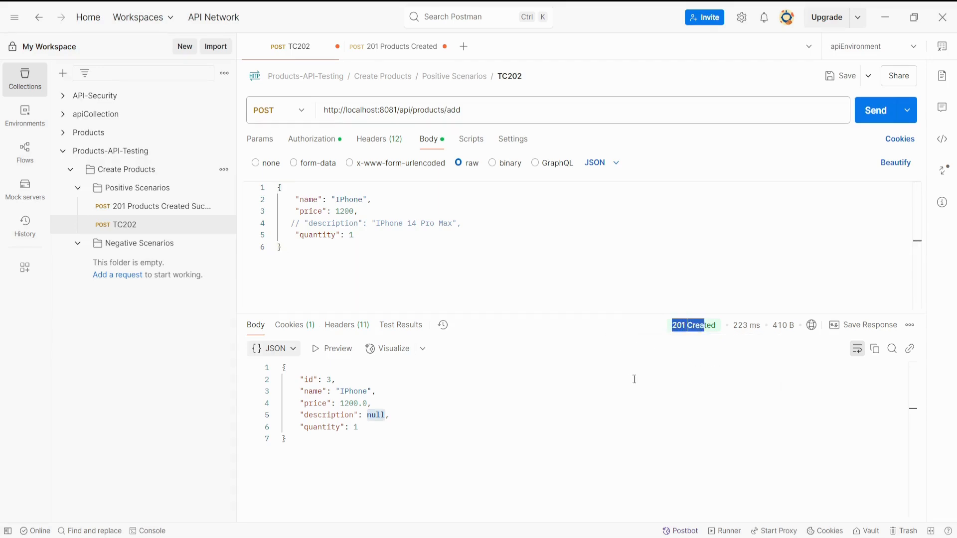
key("alt+Tab")
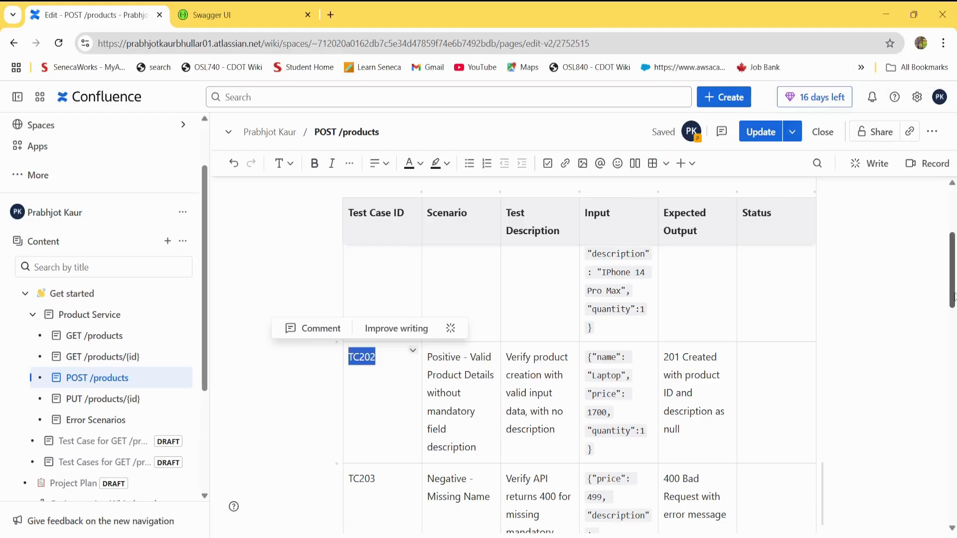
Step: Copy TC201's bold green Passed status into TC202's empty Status cell
scroll(955, 294, "up", 1)
scroll(953, 286, "up", 2)
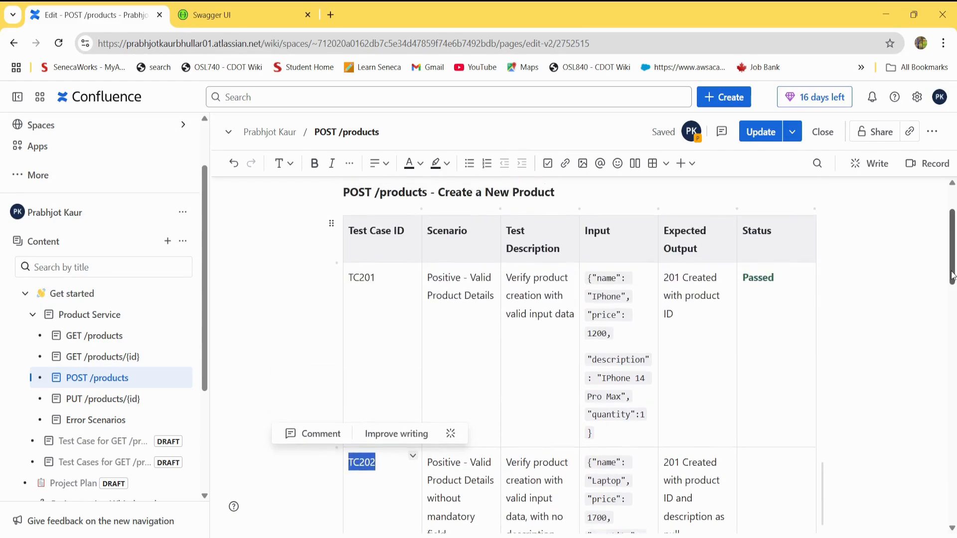
double_click(802, 287)
key("ctrl+c")
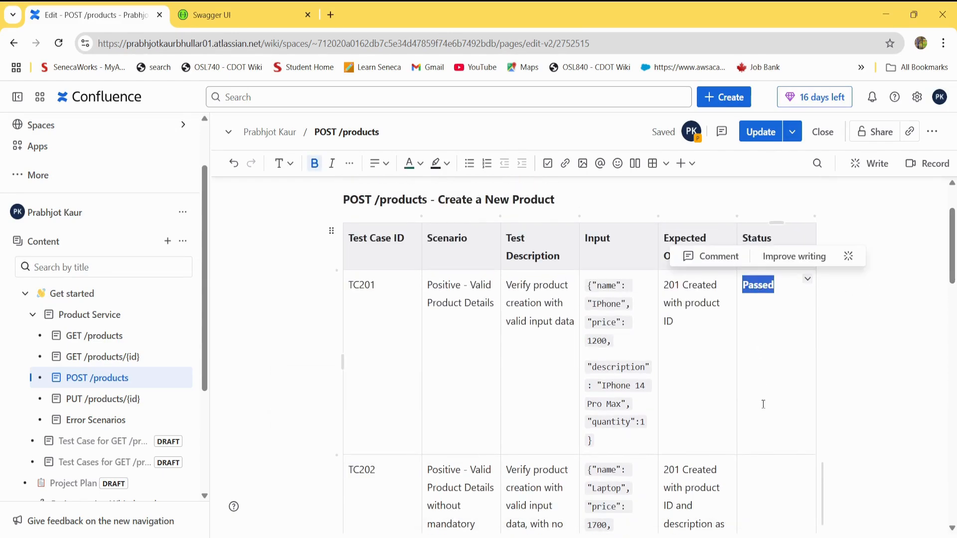
left_click(753, 464)
key("ctrl+v")
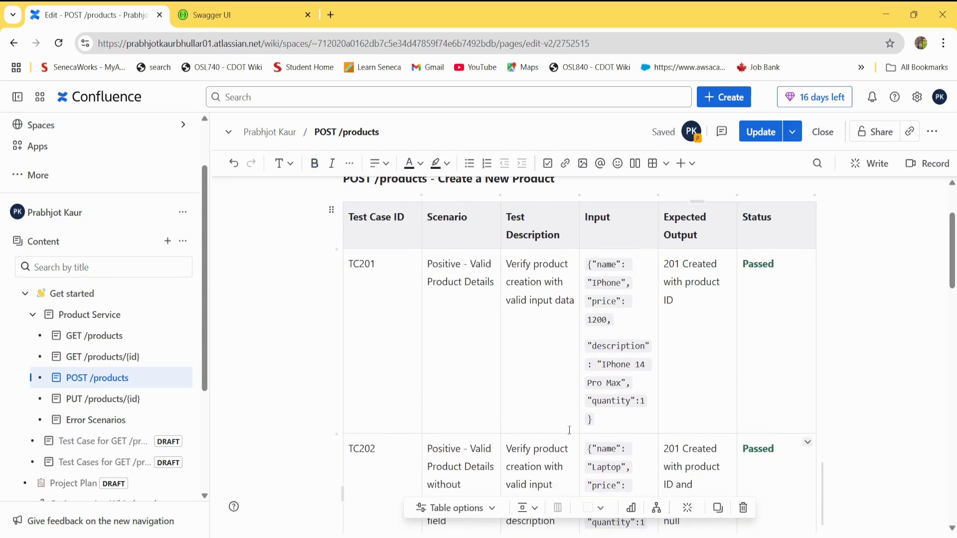
key("alt+Tab")
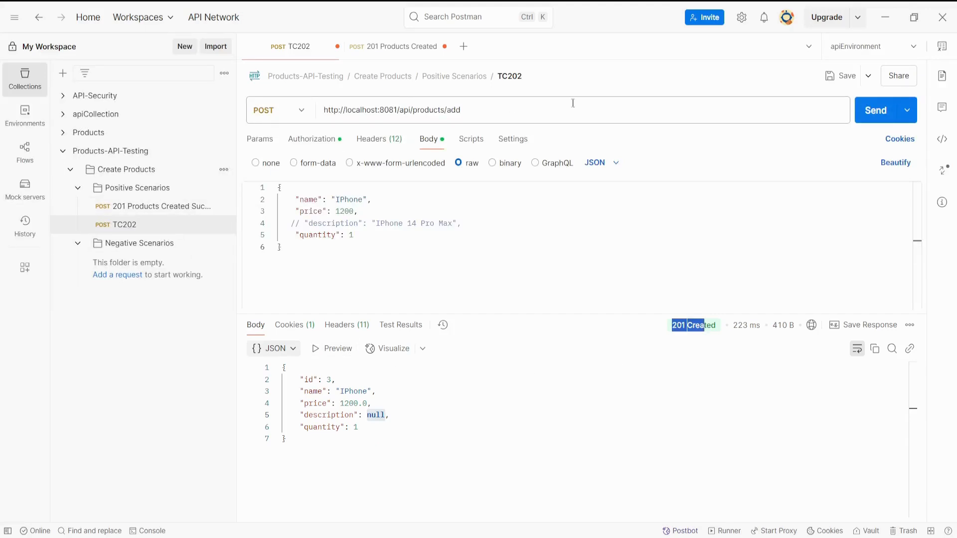
Step: Save TC202, then rename the original 201 Products Created request to TC201 and overwrite it
left_click(847, 78)
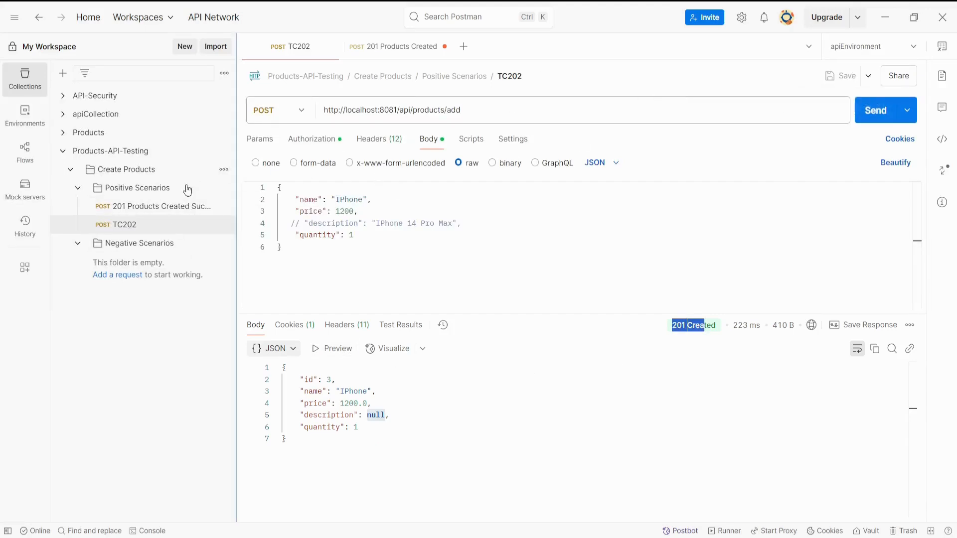
left_click(162, 209)
left_click(609, 76)
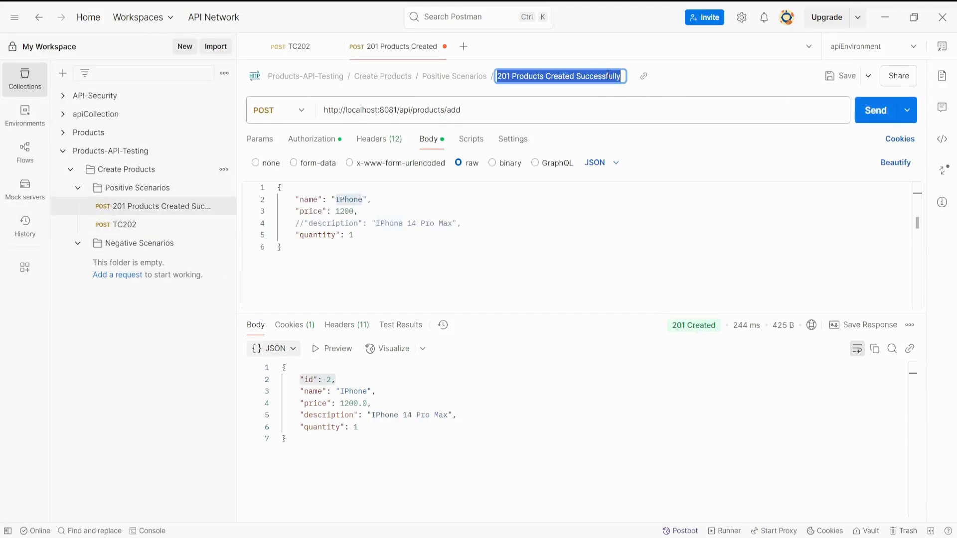
type("TC201")
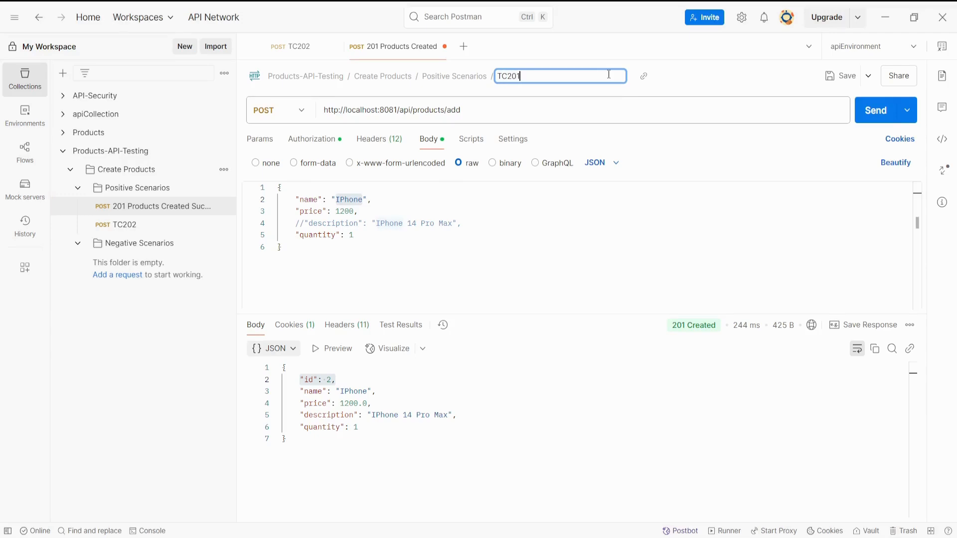
left_click(524, 286)
left_click(843, 76)
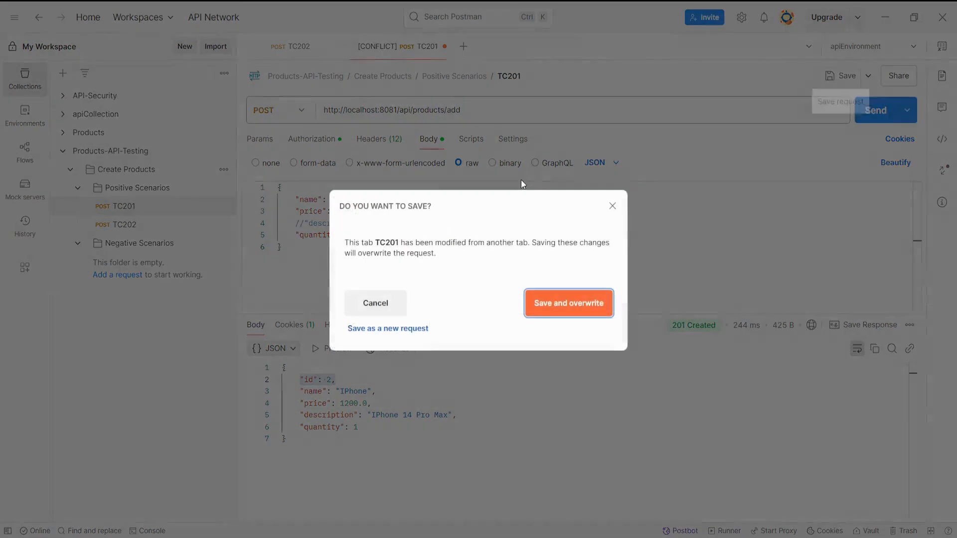
left_click(591, 305)
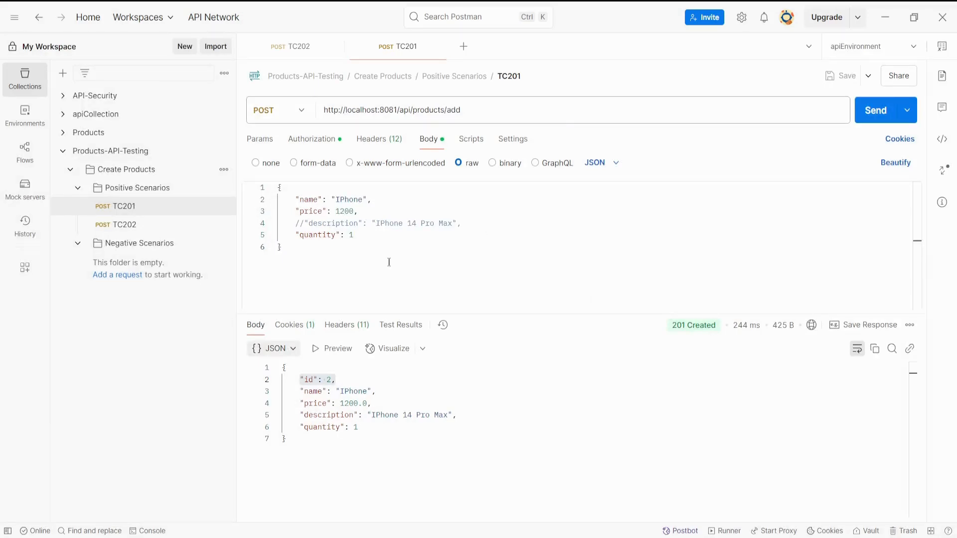
Step: Uncomment TC201's description line in the body and save the request
left_click(302, 223)
key("BackSpace")
key("BackSpace")
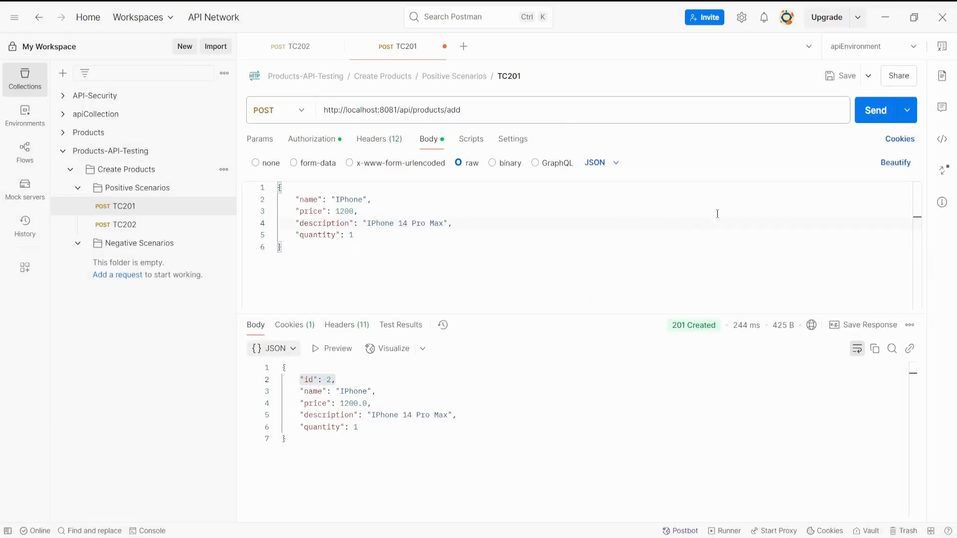
left_click(843, 76)
key("alt+Tab")
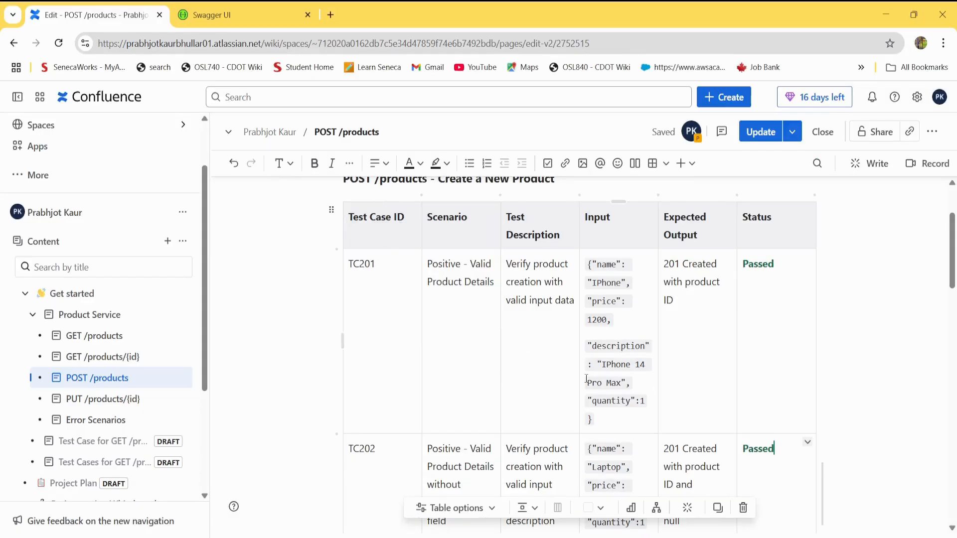
Step: Check that TC201 and TC202 both show Passed in green, then return to Postman
key("alt+Tab")
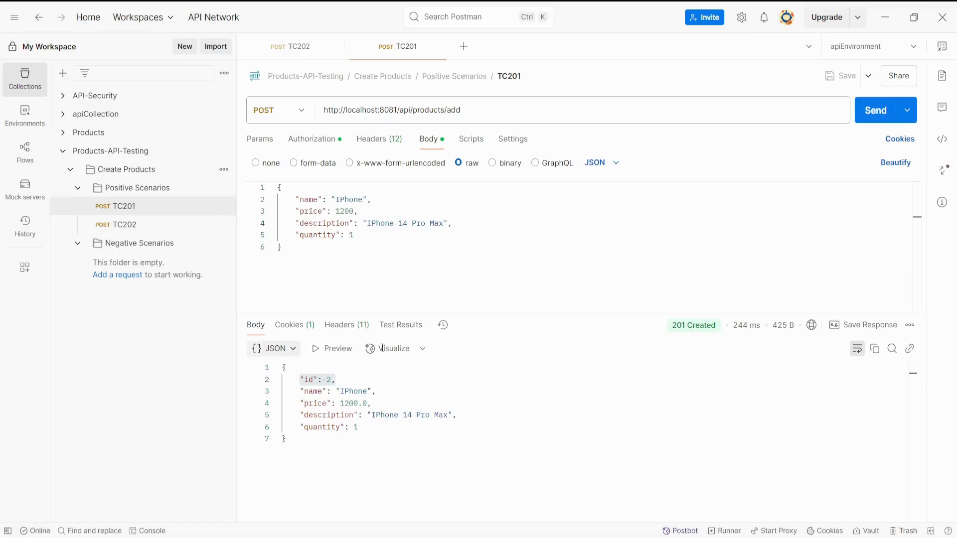
Step: Open TC202 to show its description-free body and 201 Created response with description null
left_click(151, 227)
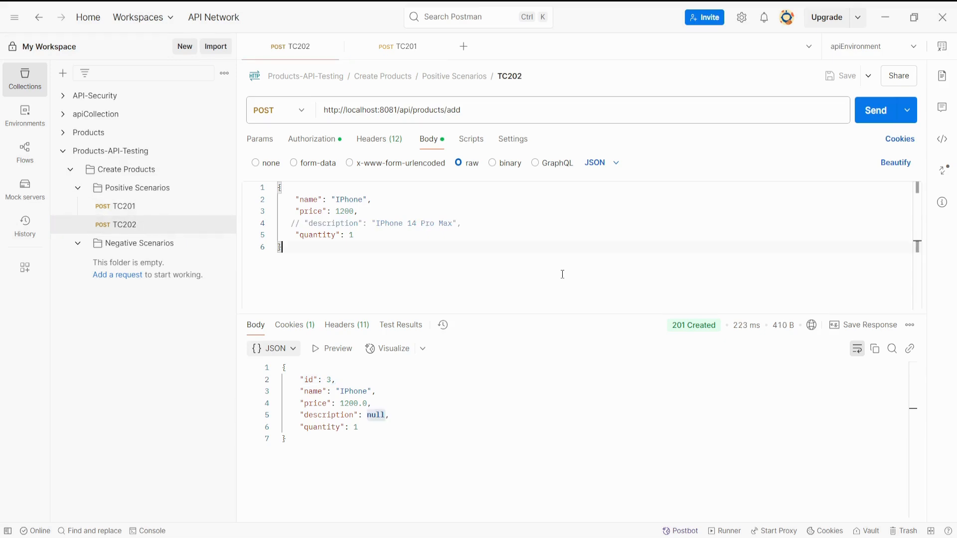